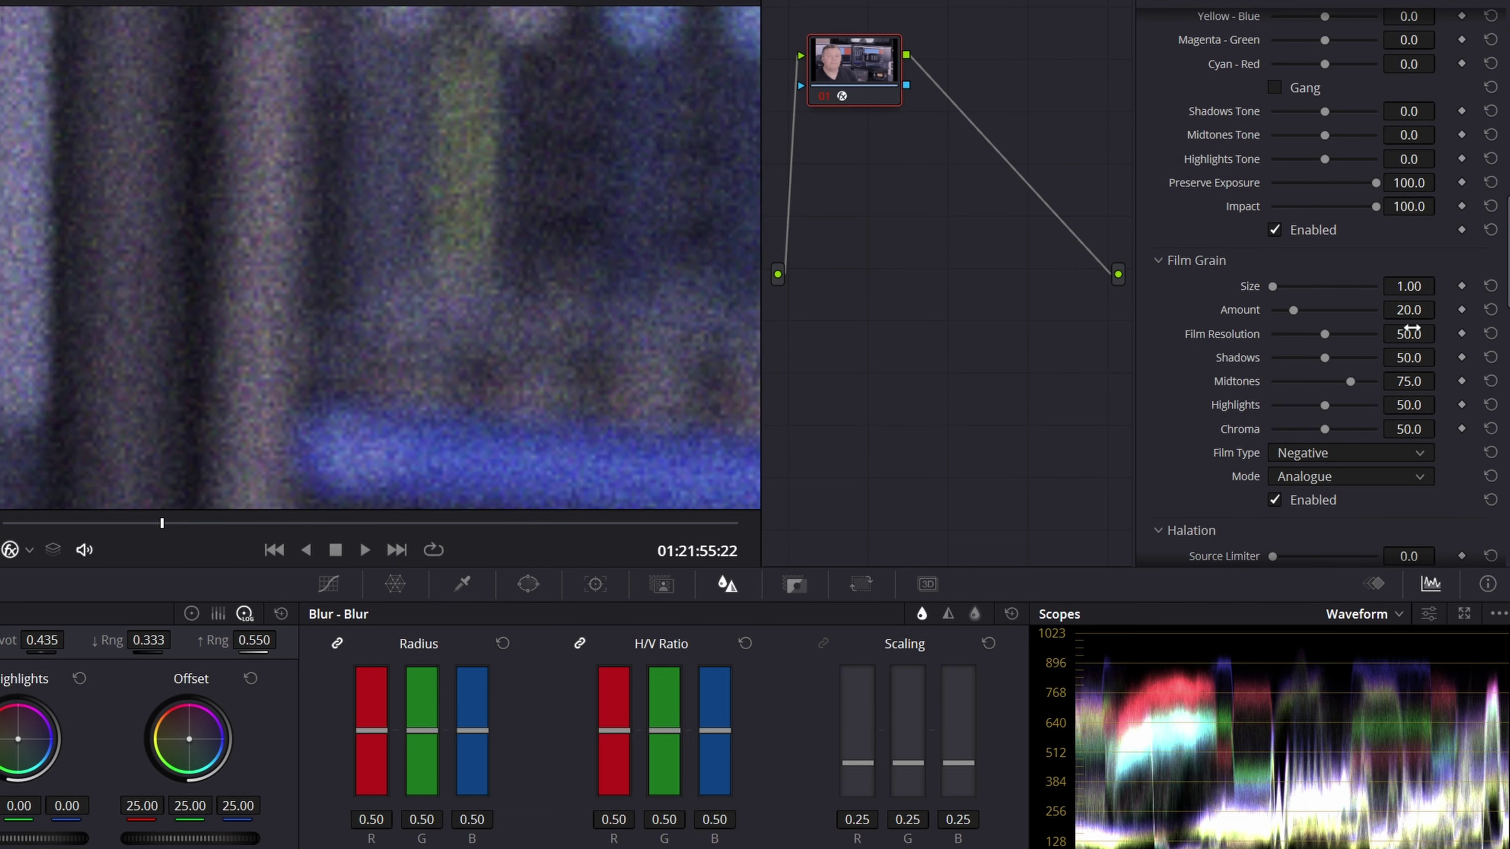
# - Set film grain Amount to 8.3, Film Resolution 77.7, Shadows 12.5, Midtones 14.8 and Highlights 12.1, and compare the image with the grain off
pyautogui.moveTo(1400, 314); pyautogui.dragTo(1441, 405)
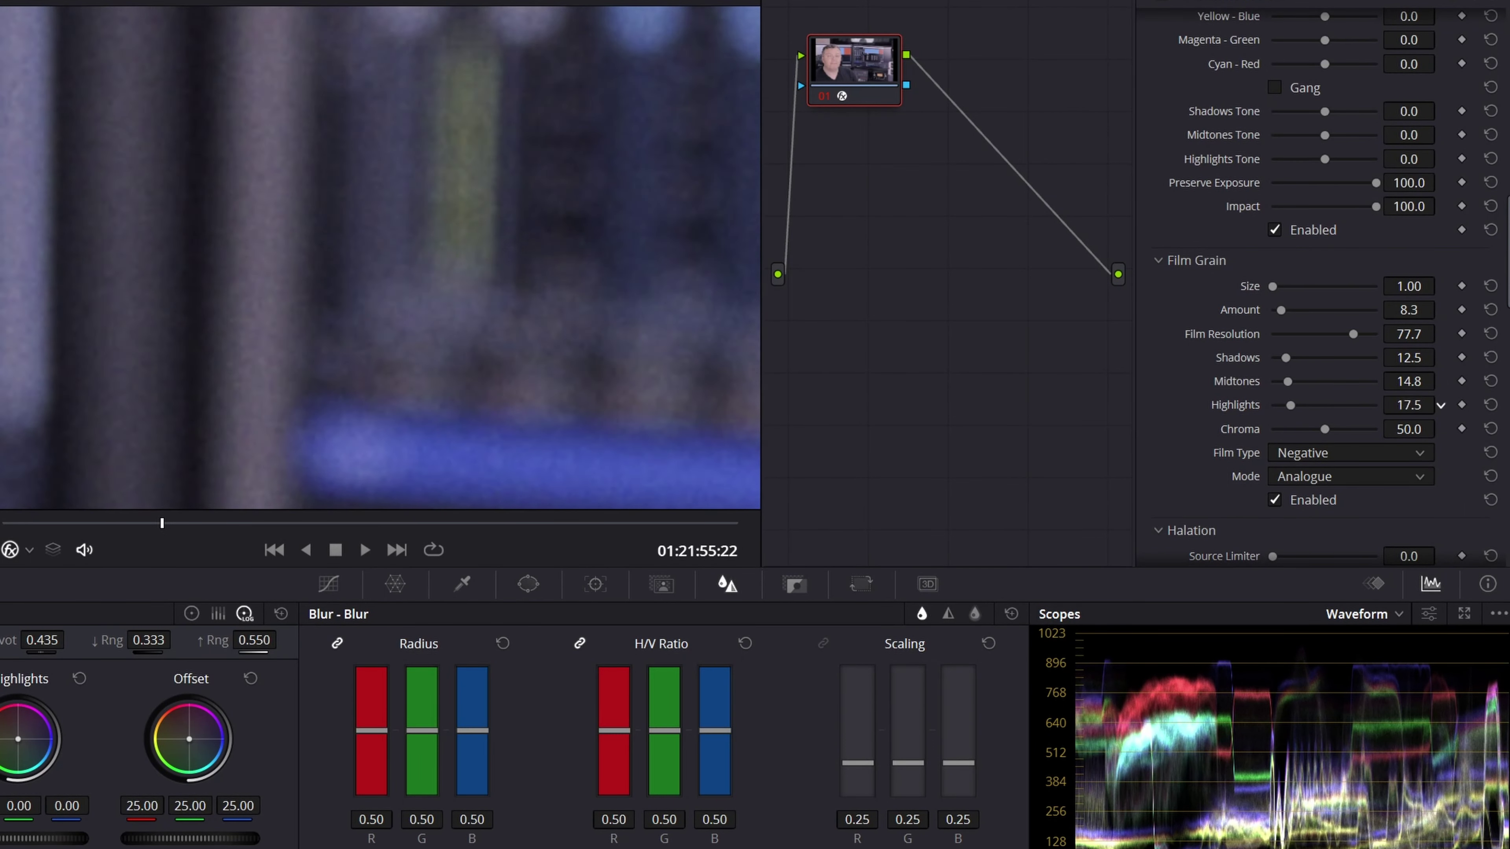
pyautogui.click(1276, 500)
pyautogui.click(1275, 500)
# - Set the film grain's Film Type to Positive, with the whole frame in view
pyautogui.scroll(-10, 360, 333)
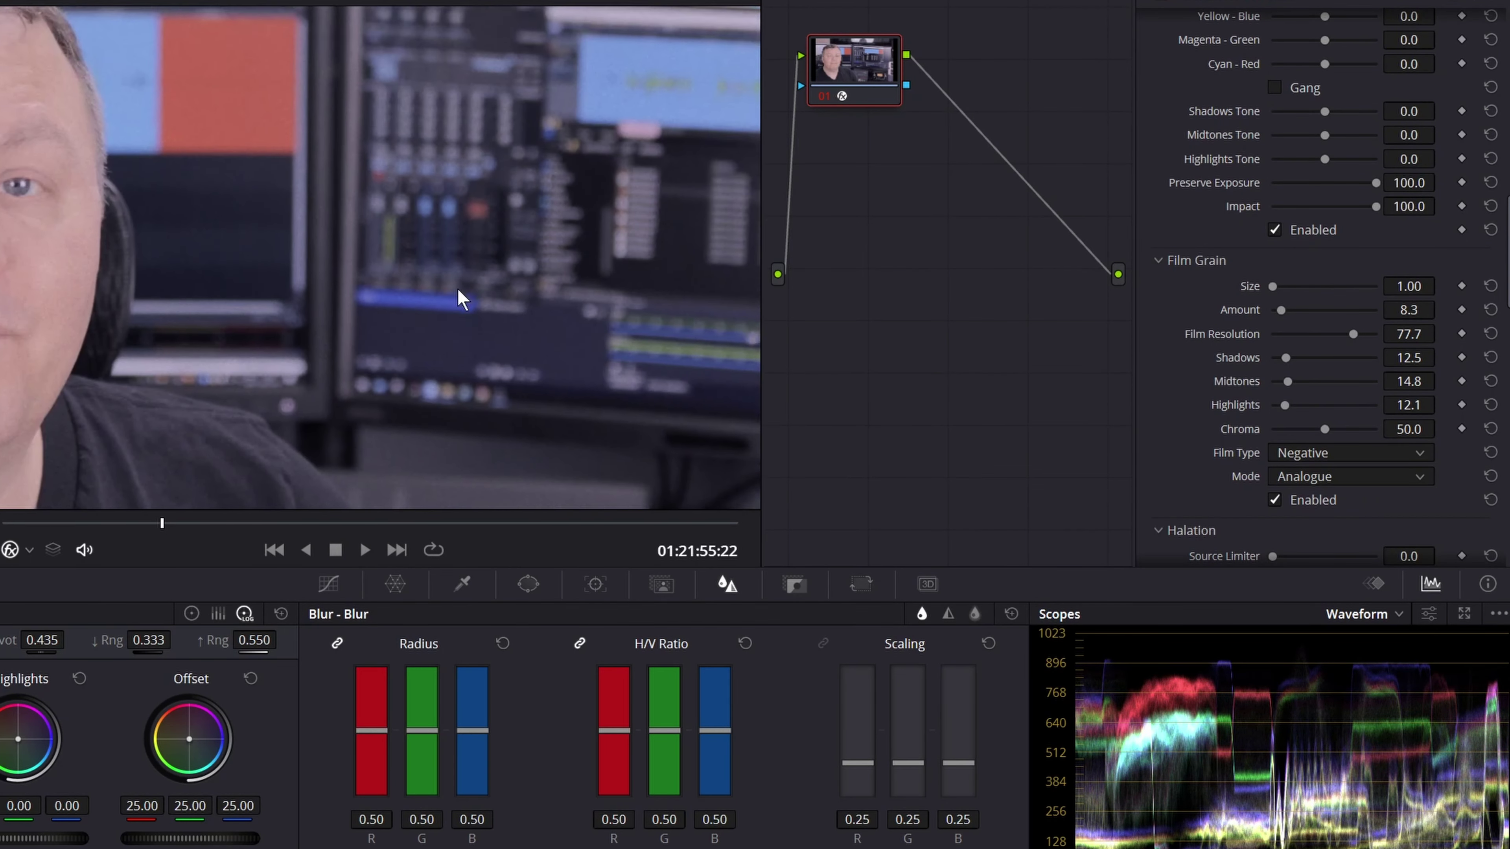
pyautogui.scroll(-2, 468, 299)
pyautogui.scroll(-1, 467, 300)
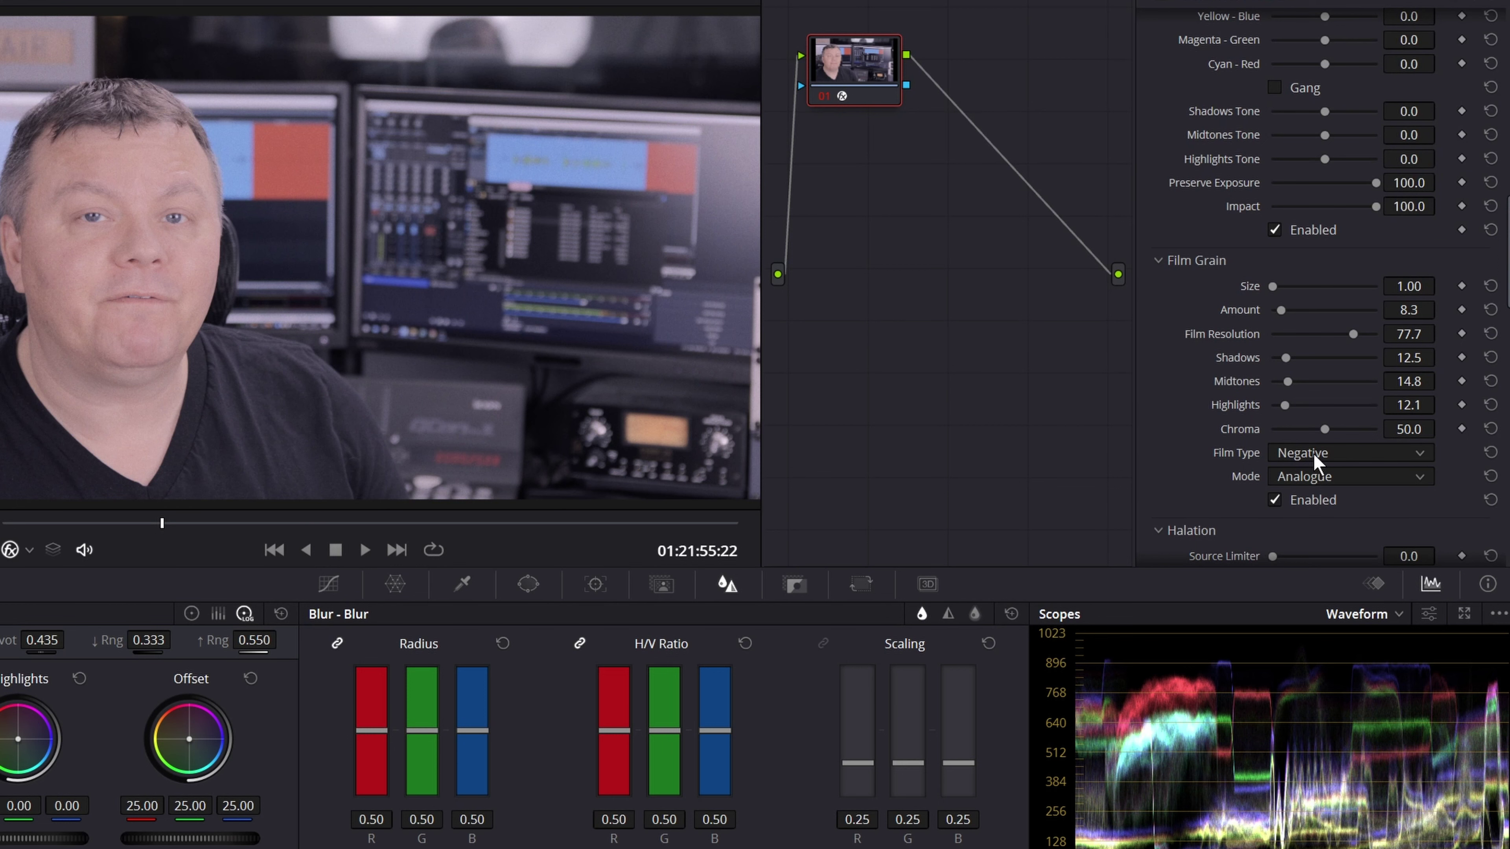
pyautogui.click(1361, 456)
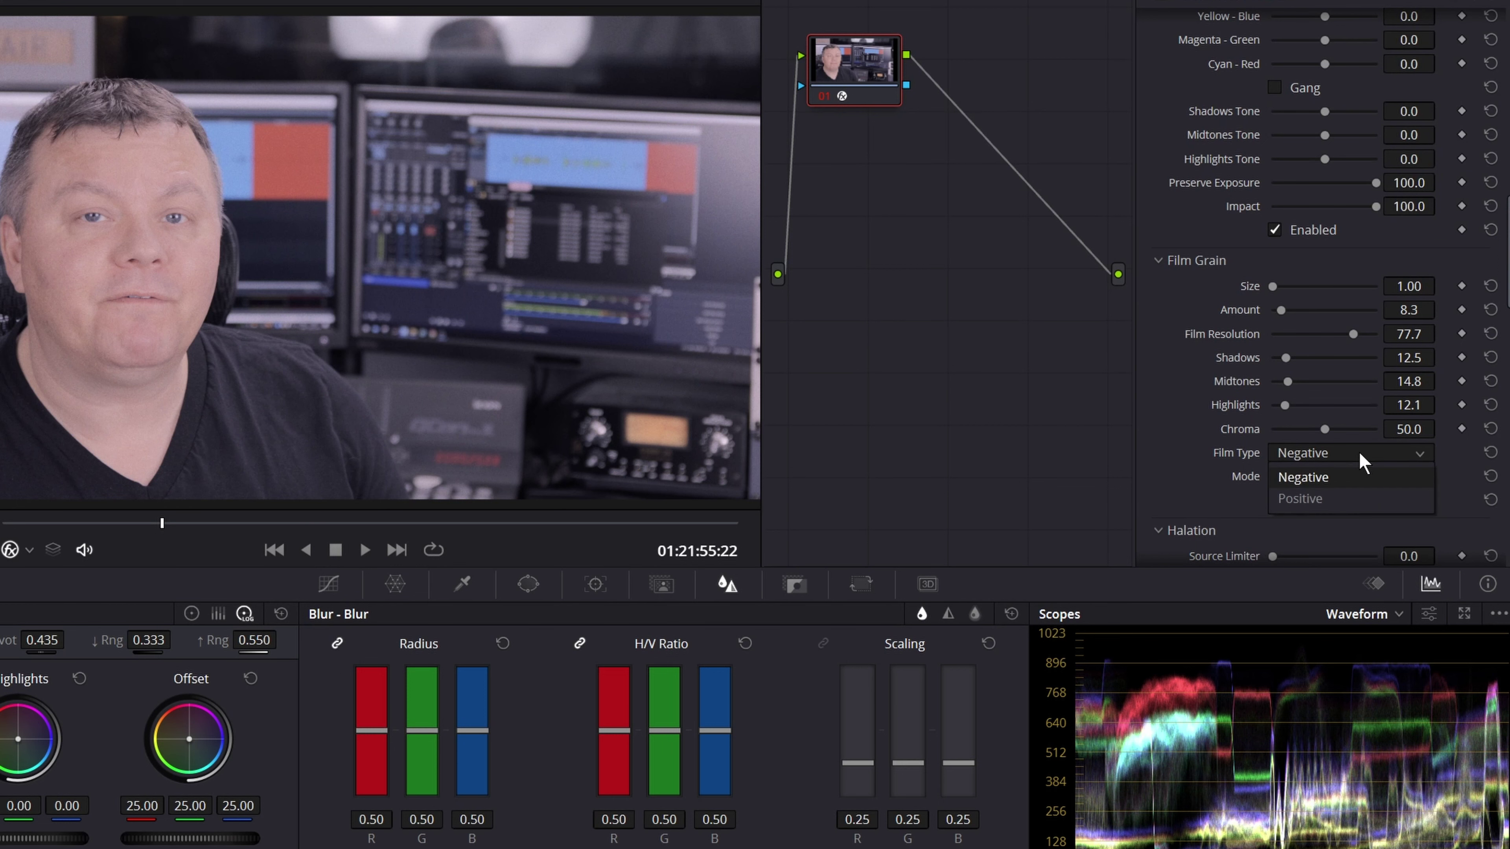
pyautogui.click(1324, 503)
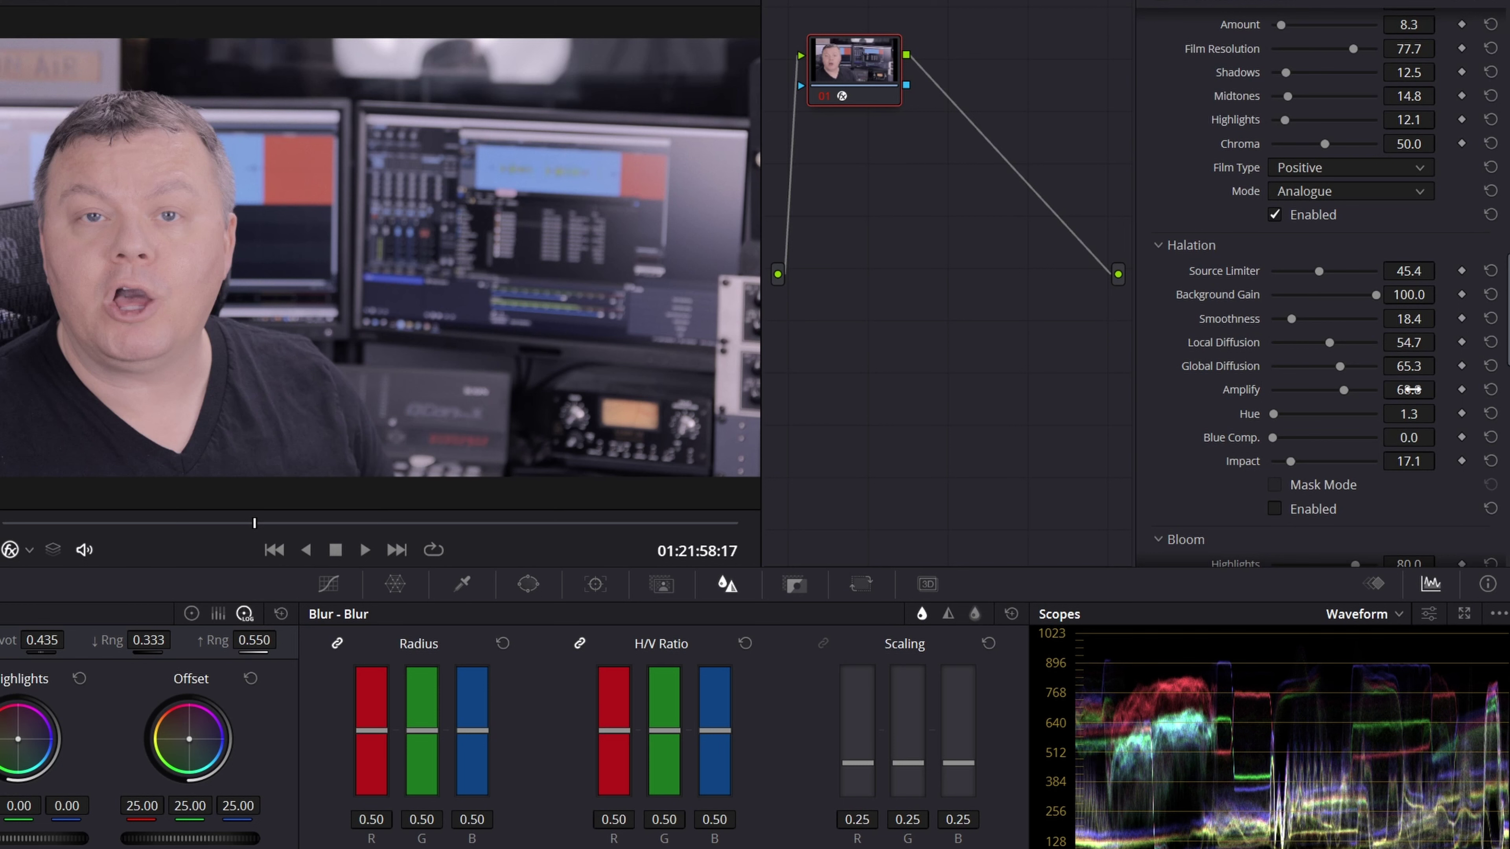
# - Enable Bloom and set its Highlights to 100, Source Limiter to 85, Details to 100 and Diffusion to 79.9
pyautogui.scroll(-3, 1186, 483)
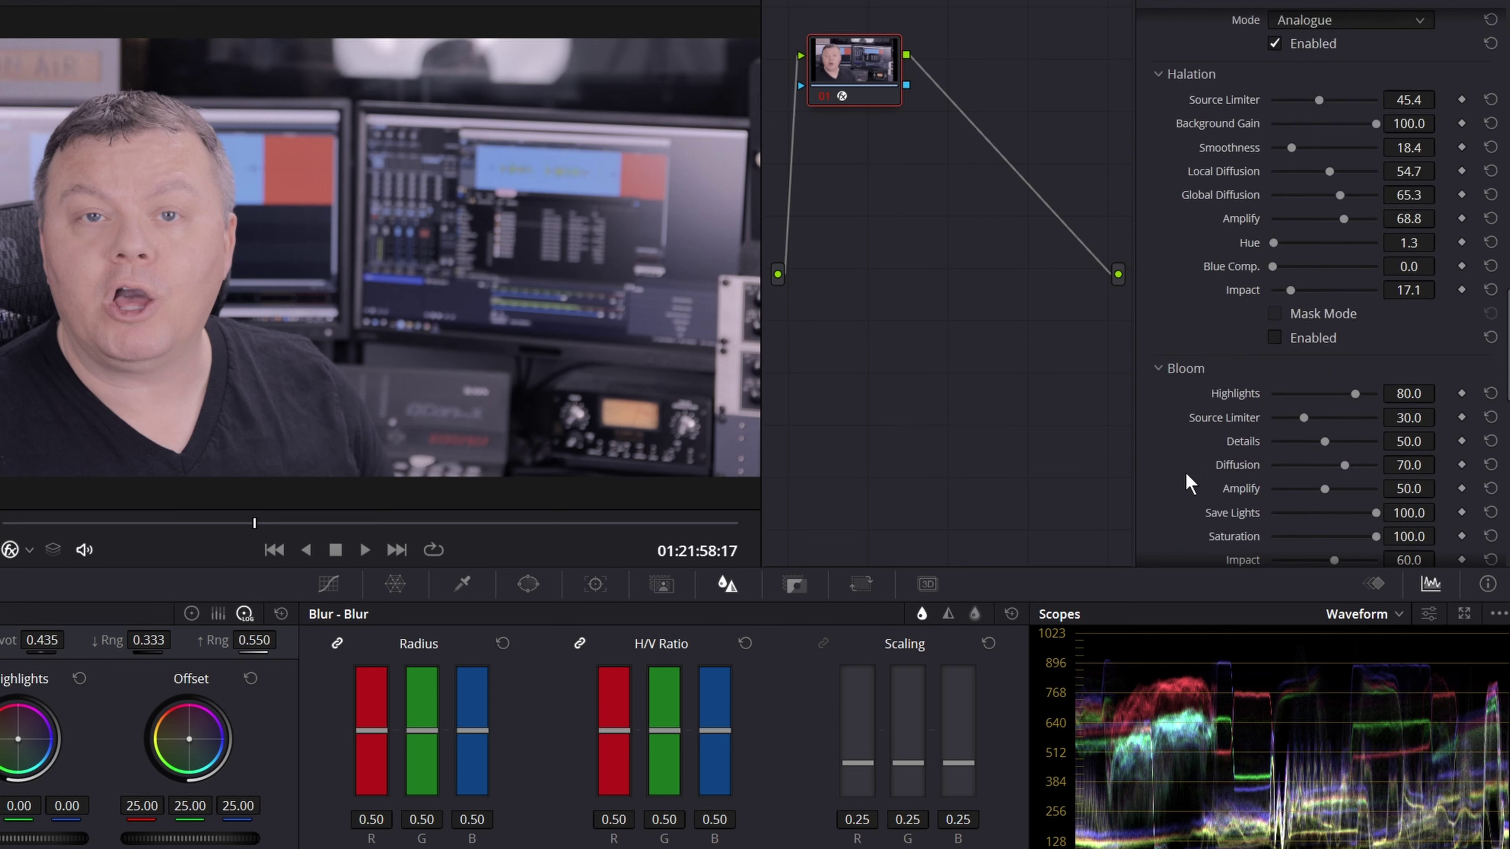
pyautogui.scroll(-2, 1243, 452)
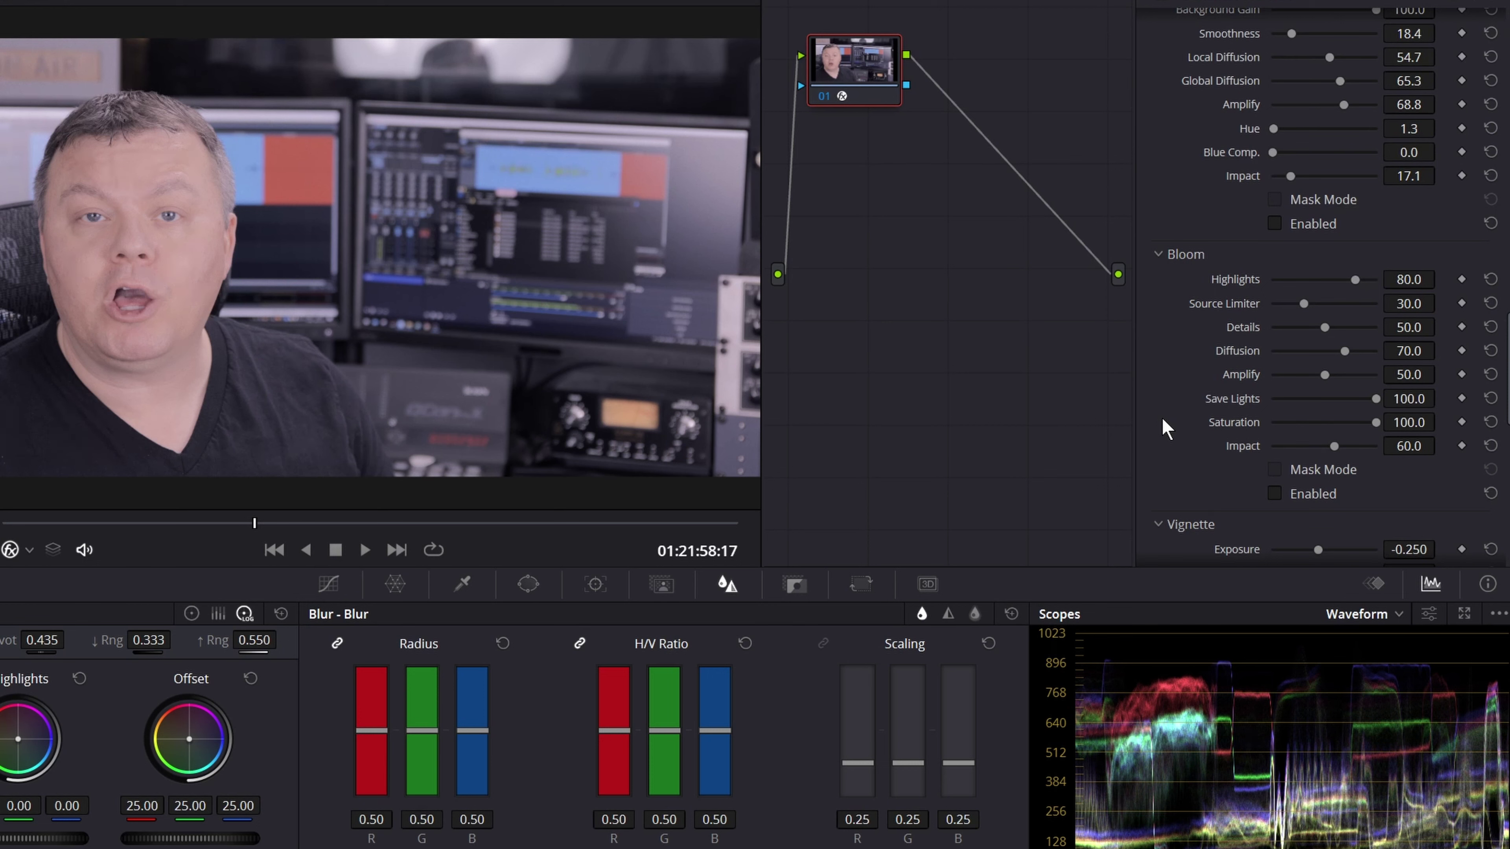
pyautogui.click(1274, 494)
pyautogui.moveTo(1412, 280); pyautogui.dragTo(1399, 329)
pyautogui.moveTo(1400, 352); pyautogui.dragTo(1047, 339)
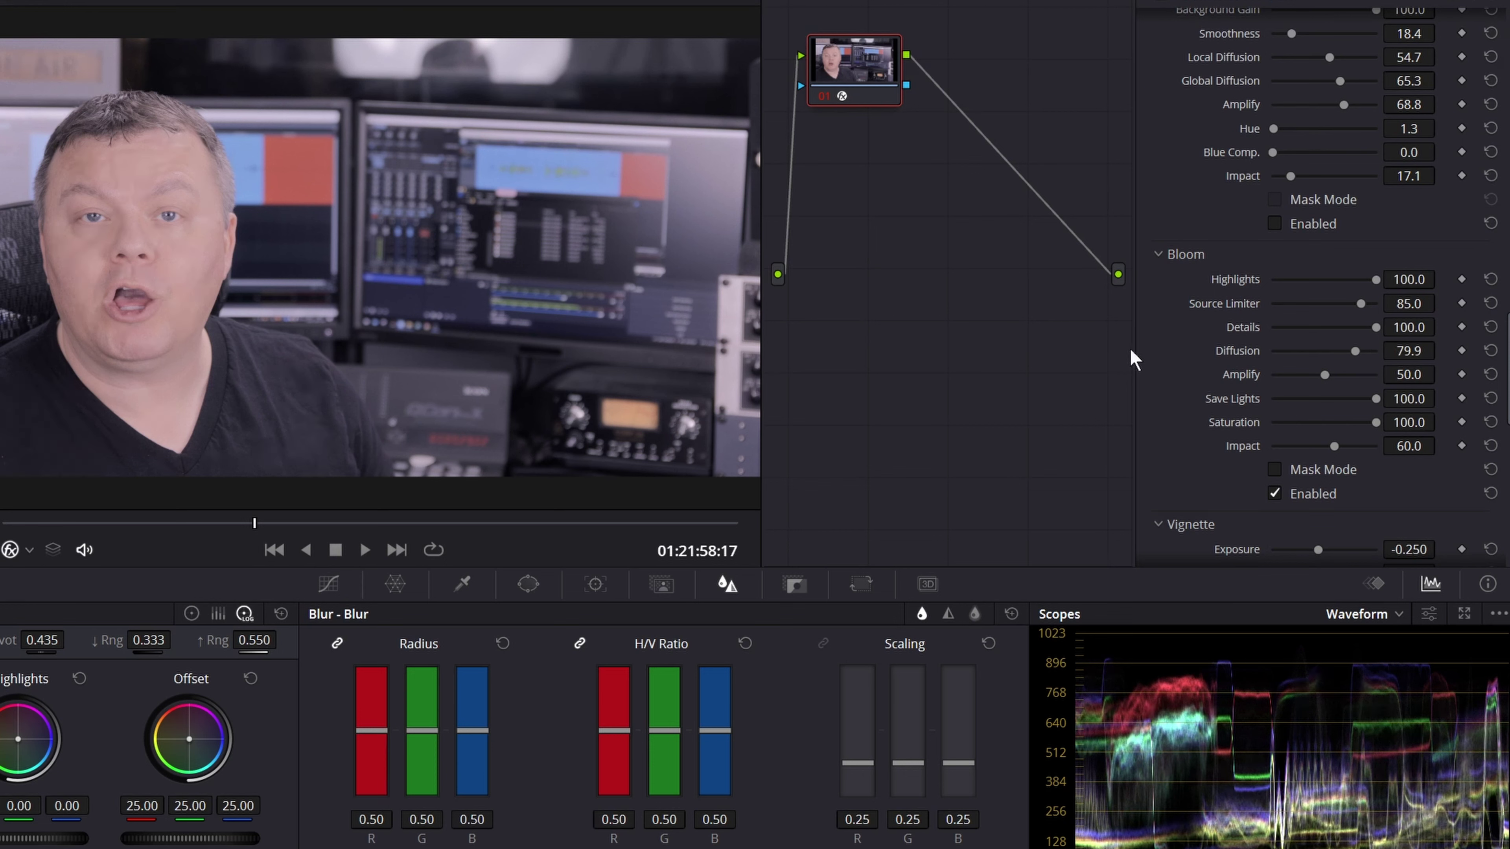
# - Set the Bloom Amplify to 100, Save Lights to 28.8 and Impact to 56.7, and preview the glow in a short playback
pyautogui.moveTo(1442, 373); pyautogui.dragTo(1442, 440)
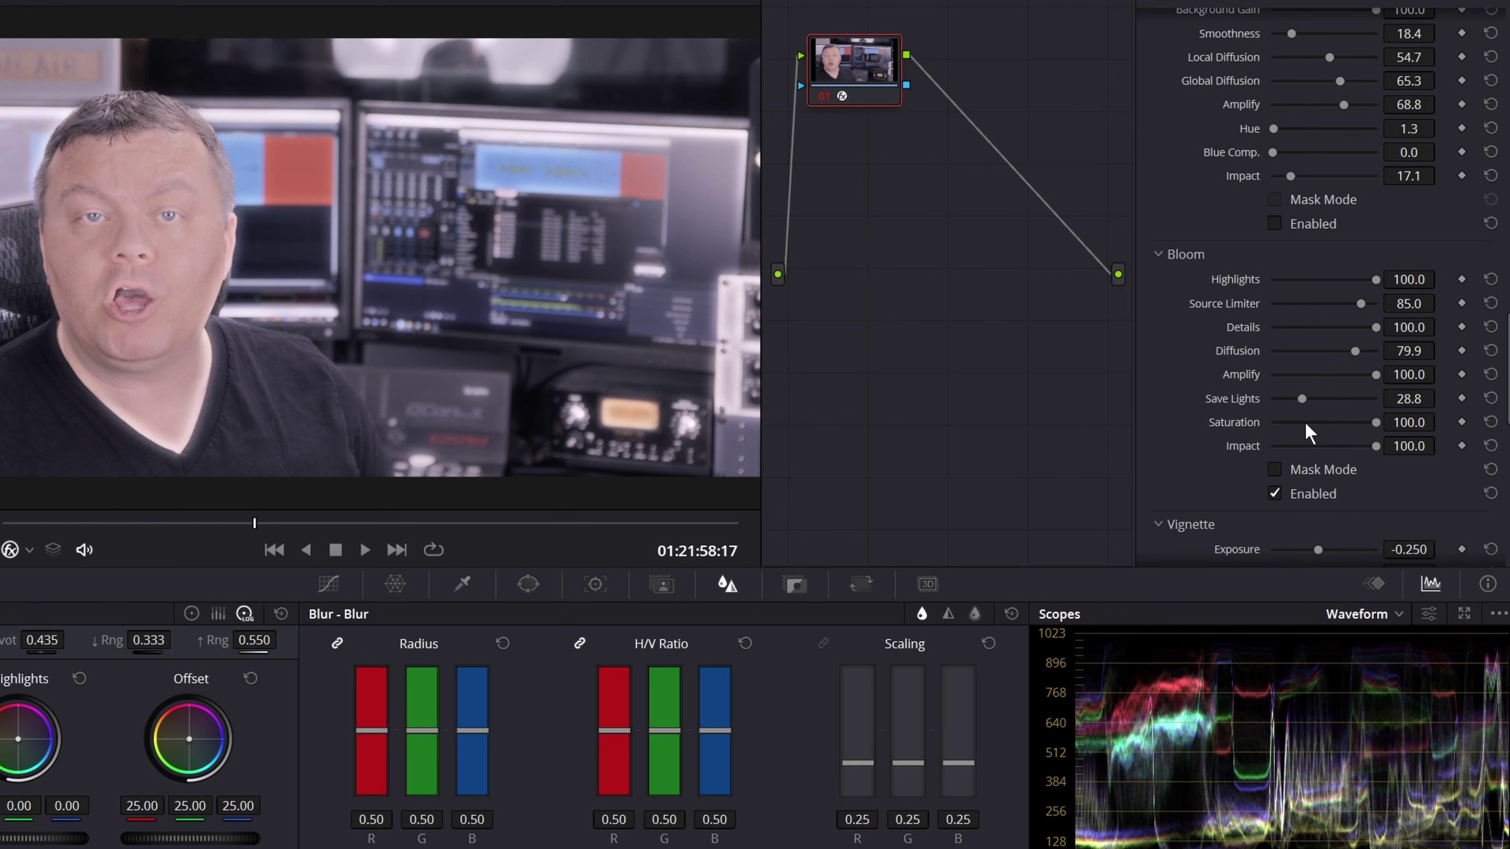
pyautogui.moveTo(1421, 447); pyautogui.dragTo(1326, 448)
pyautogui.press('space')
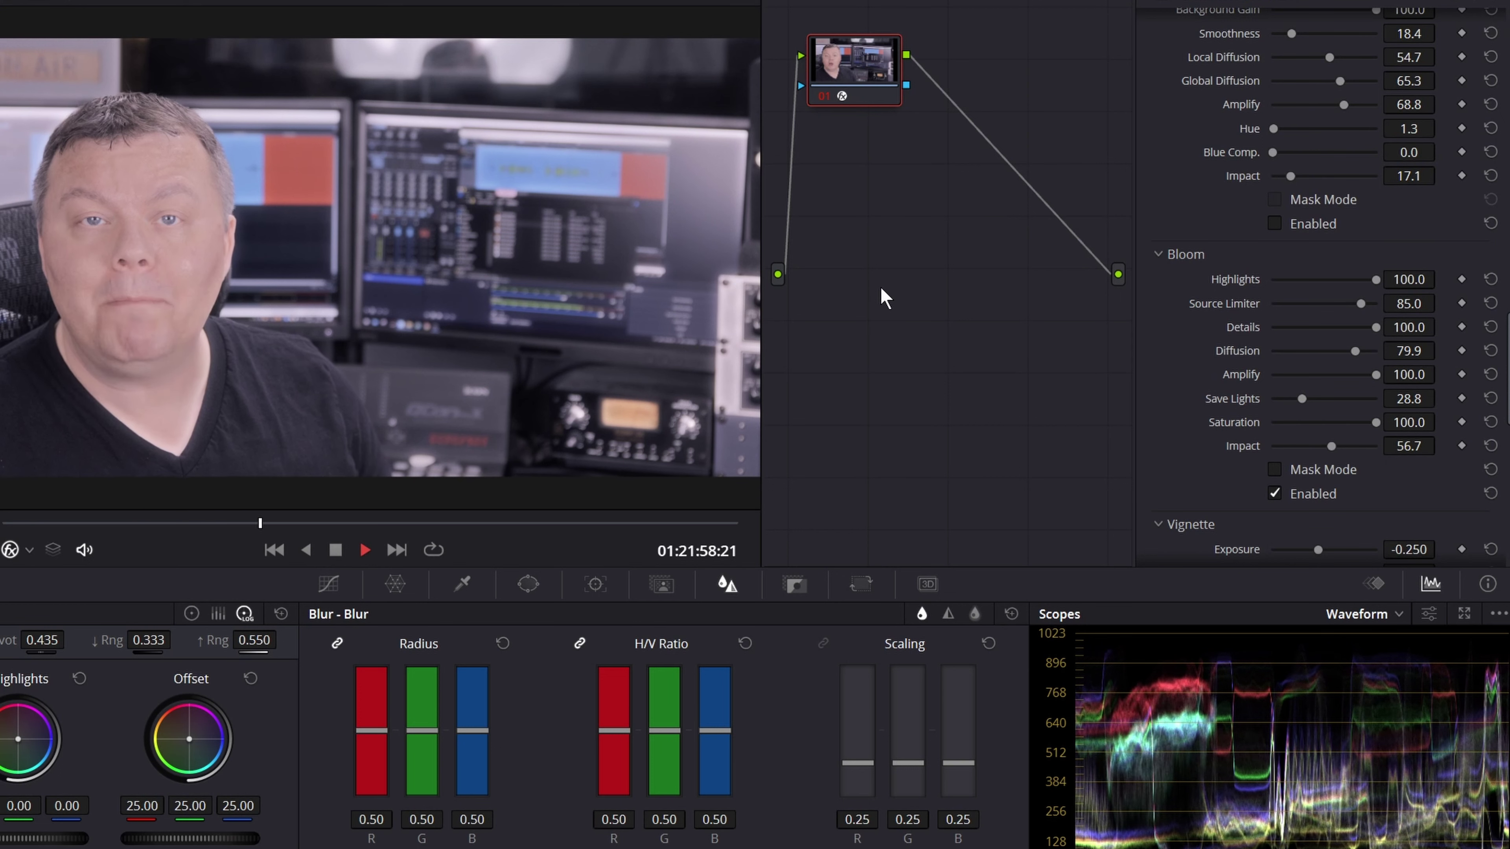
pyautogui.press('space')
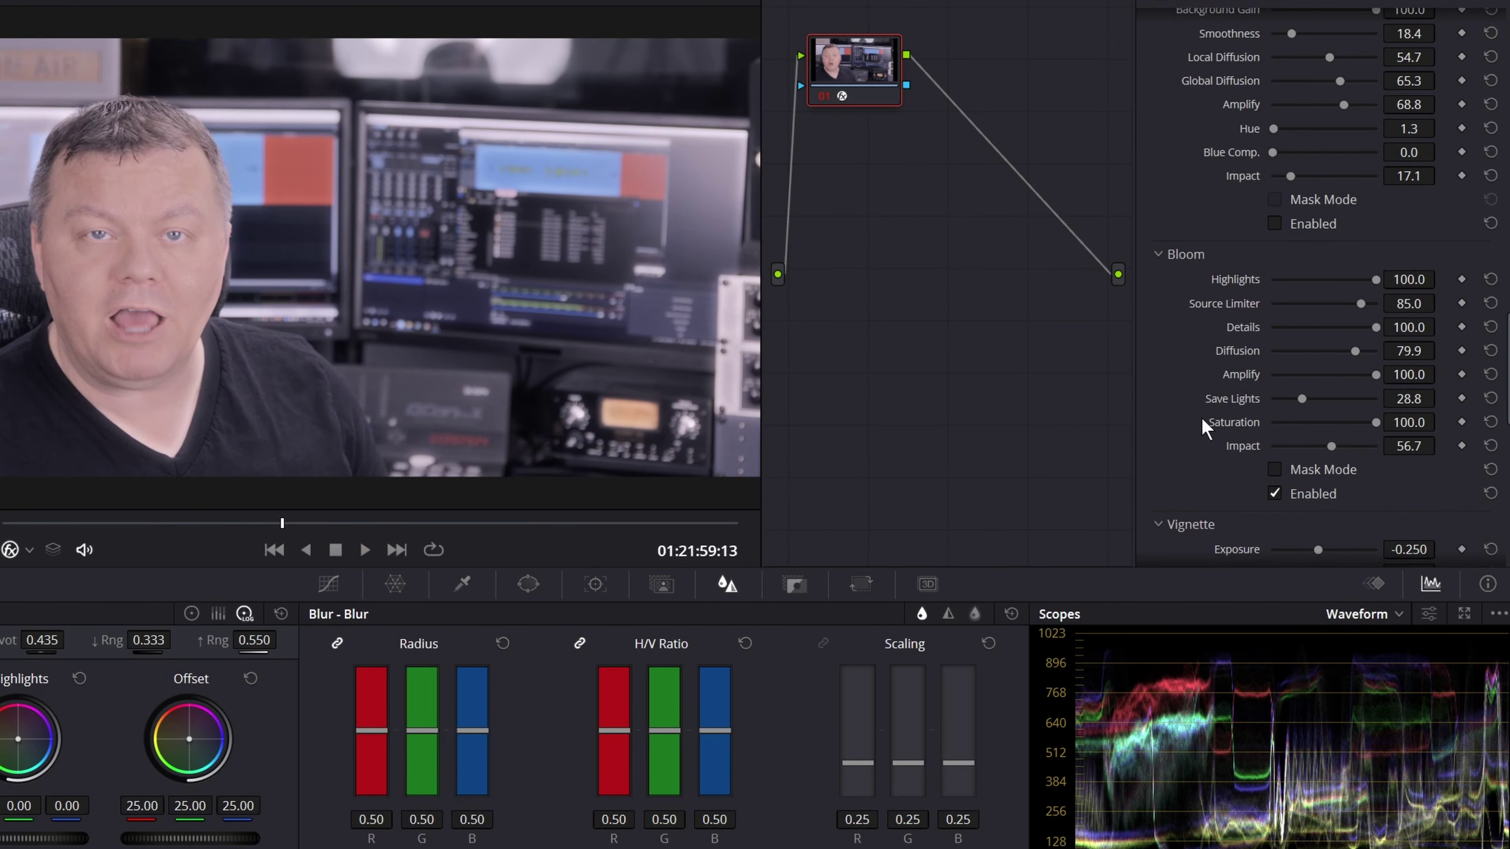
# - Enable Film Breath and set its Exposure to 46.6, Tonal Contrast to 59.7 and Color to 44.9
pyautogui.scroll(-5, 1273, 502)
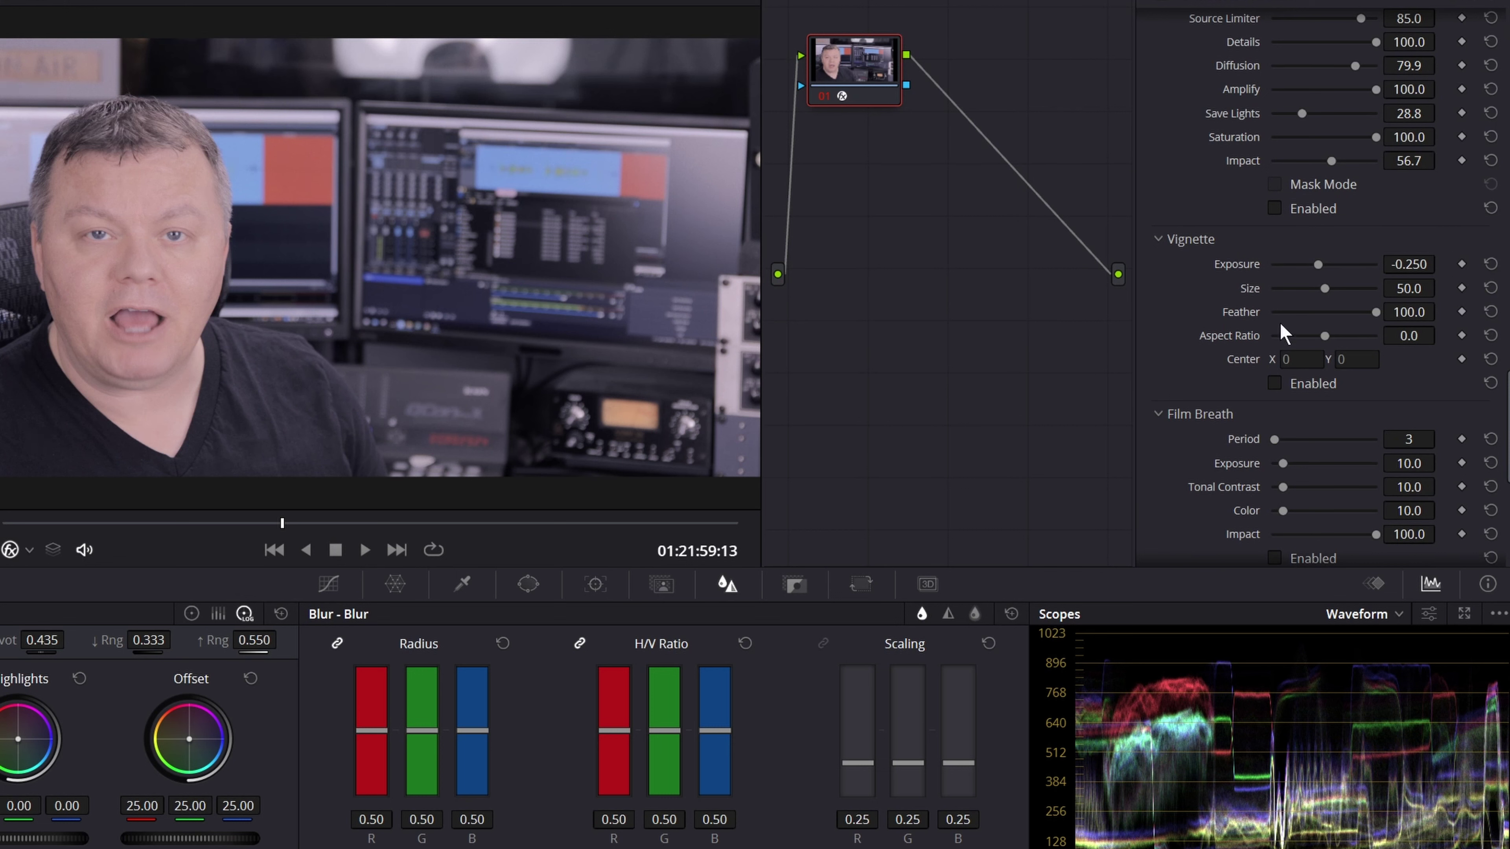
pyautogui.scroll(-3, 1397, 397)
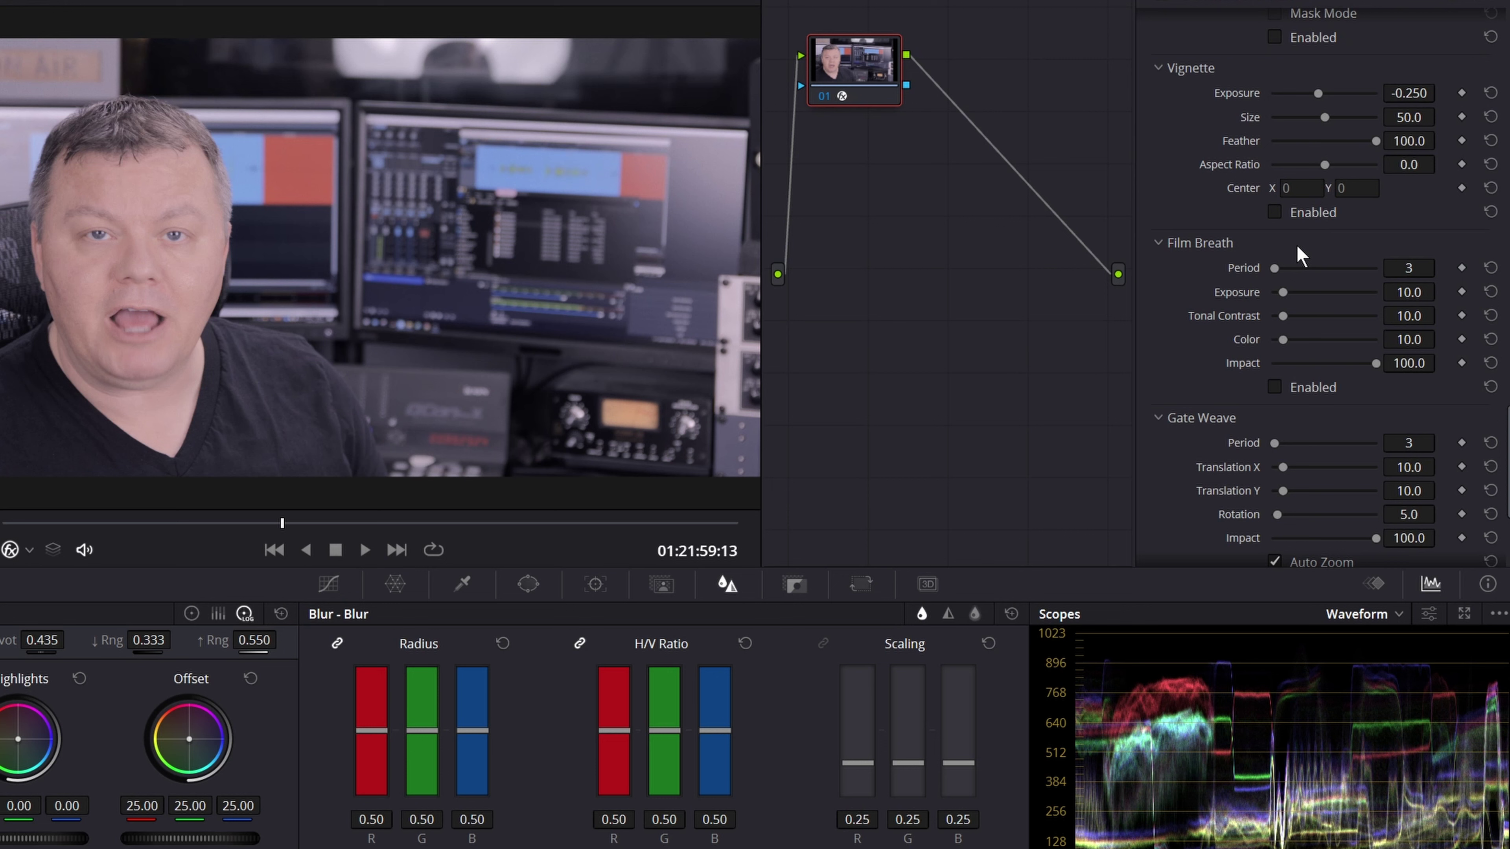
pyautogui.click(1275, 387)
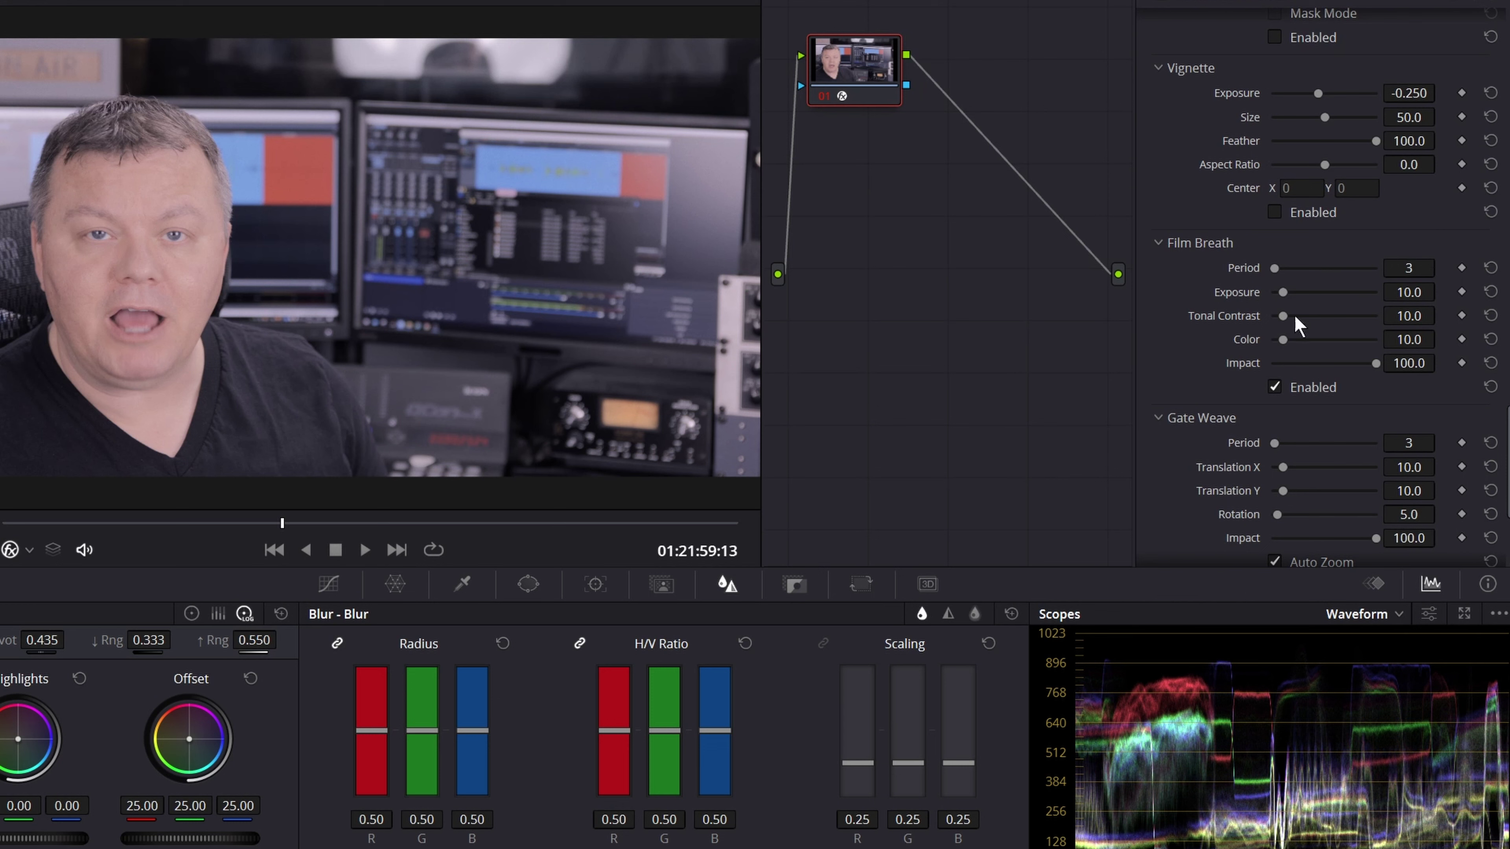
pyautogui.moveTo(1408, 293); pyautogui.dragTo(1458, 344)
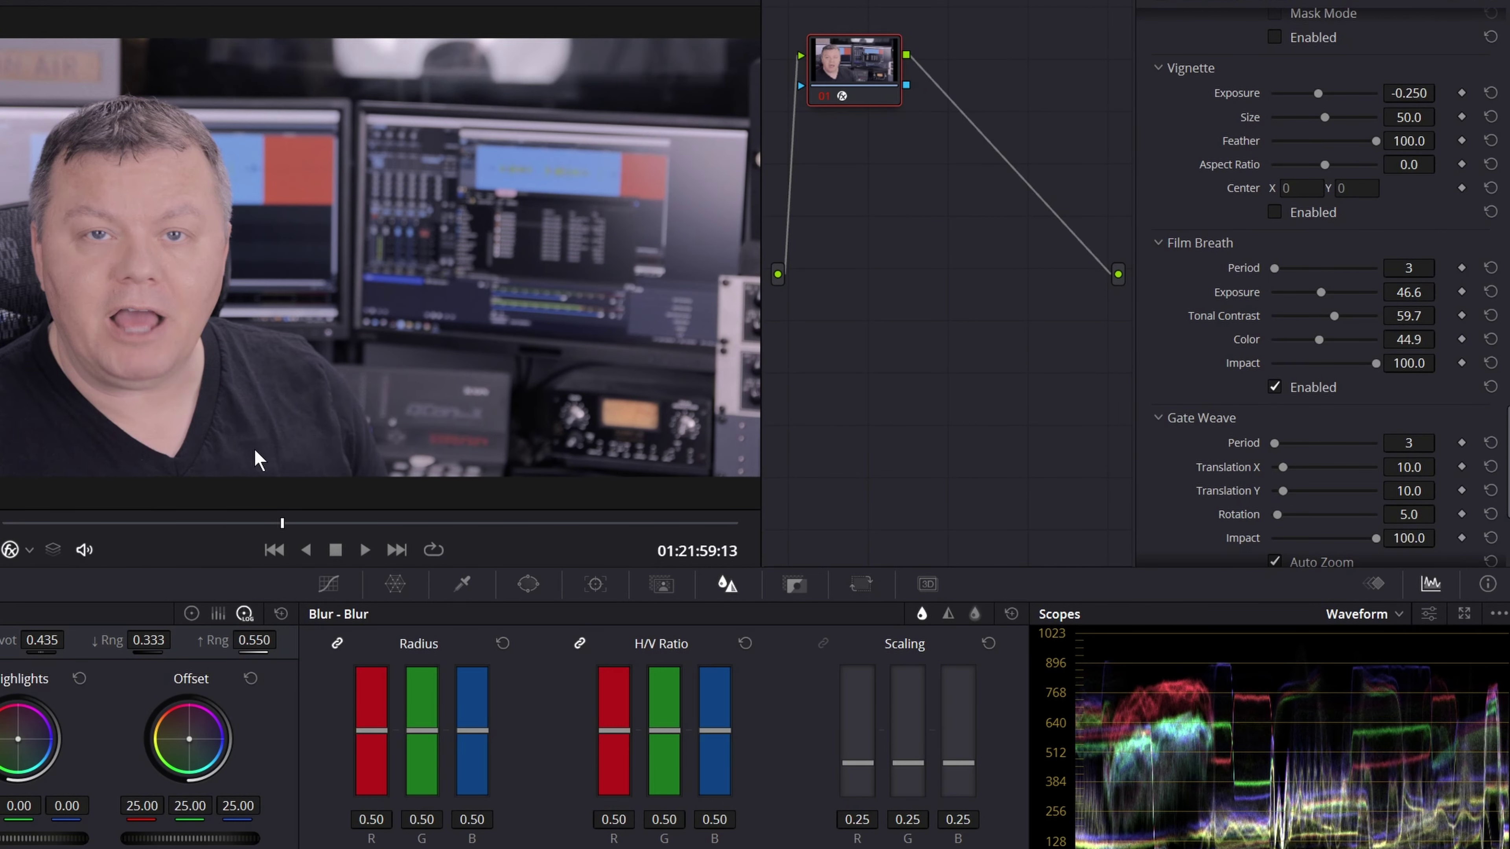
# - Play the clip from near its start to preview the Film Breath flicker, and disable the effect
pyautogui.click(56, 523)
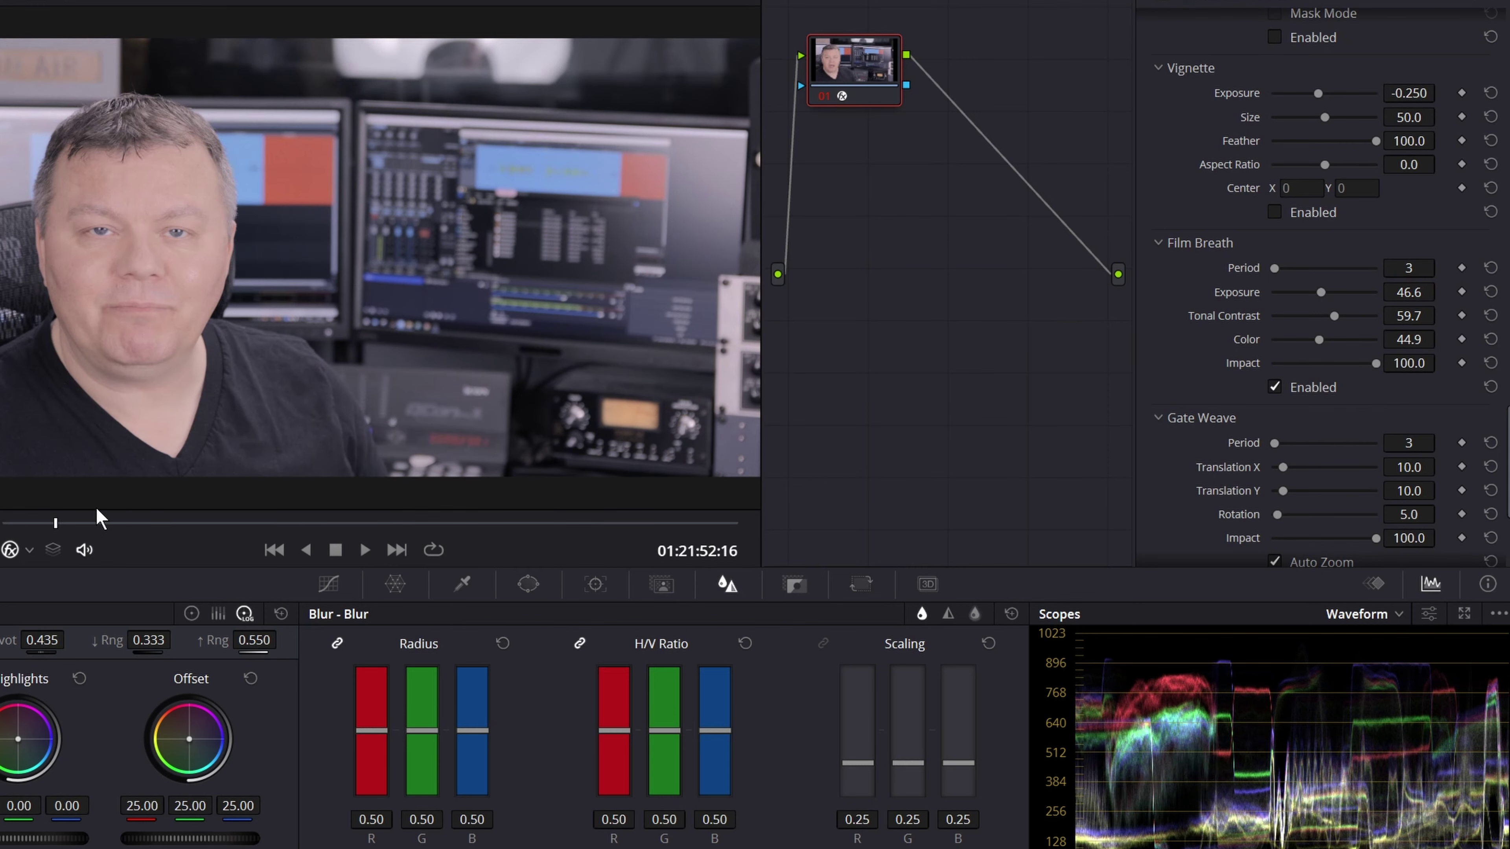
pyautogui.press('space')
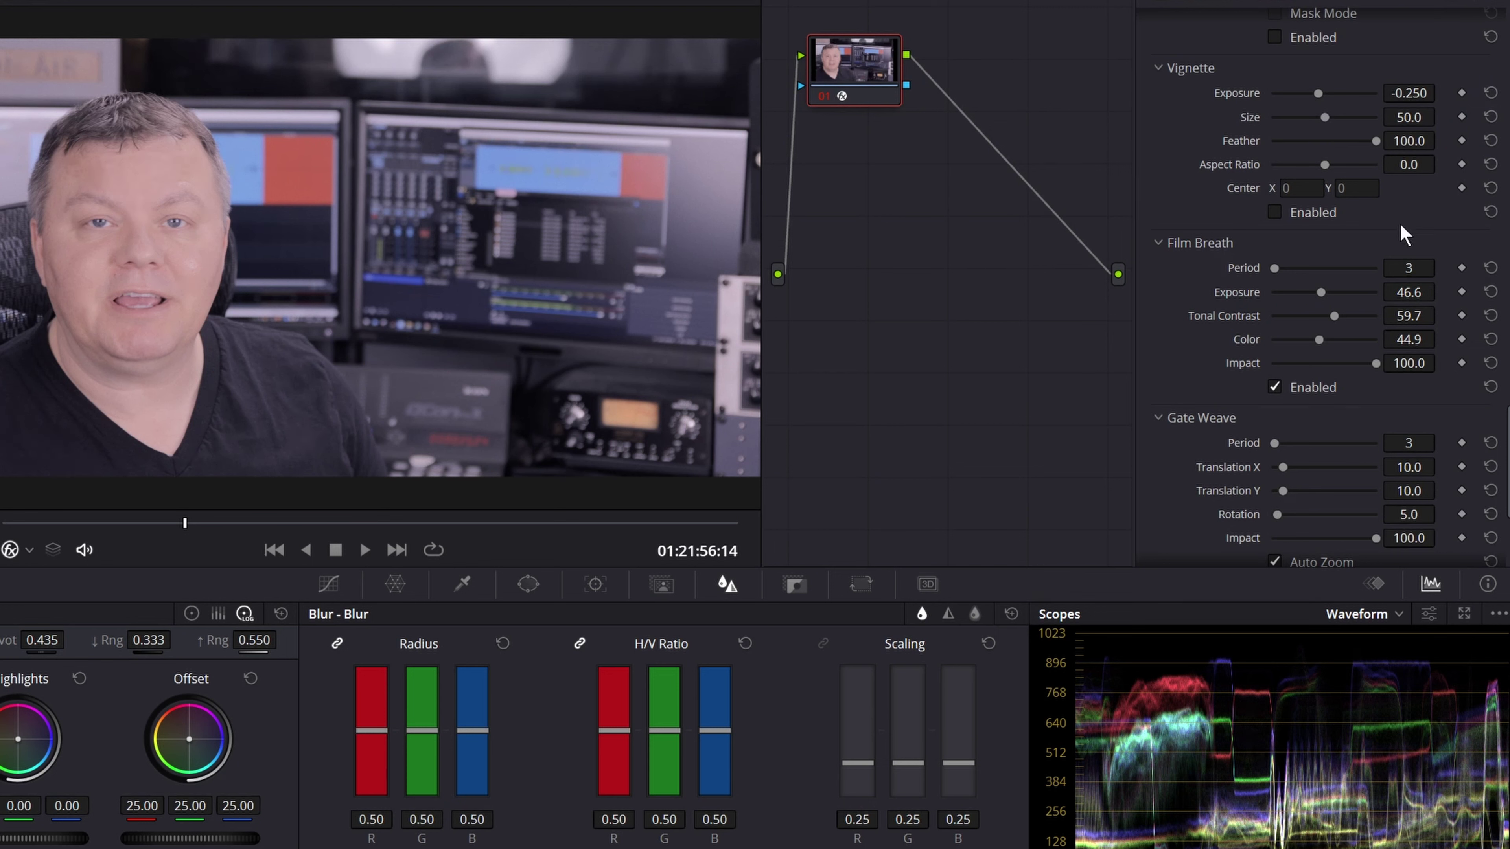
pyautogui.click(1275, 388)
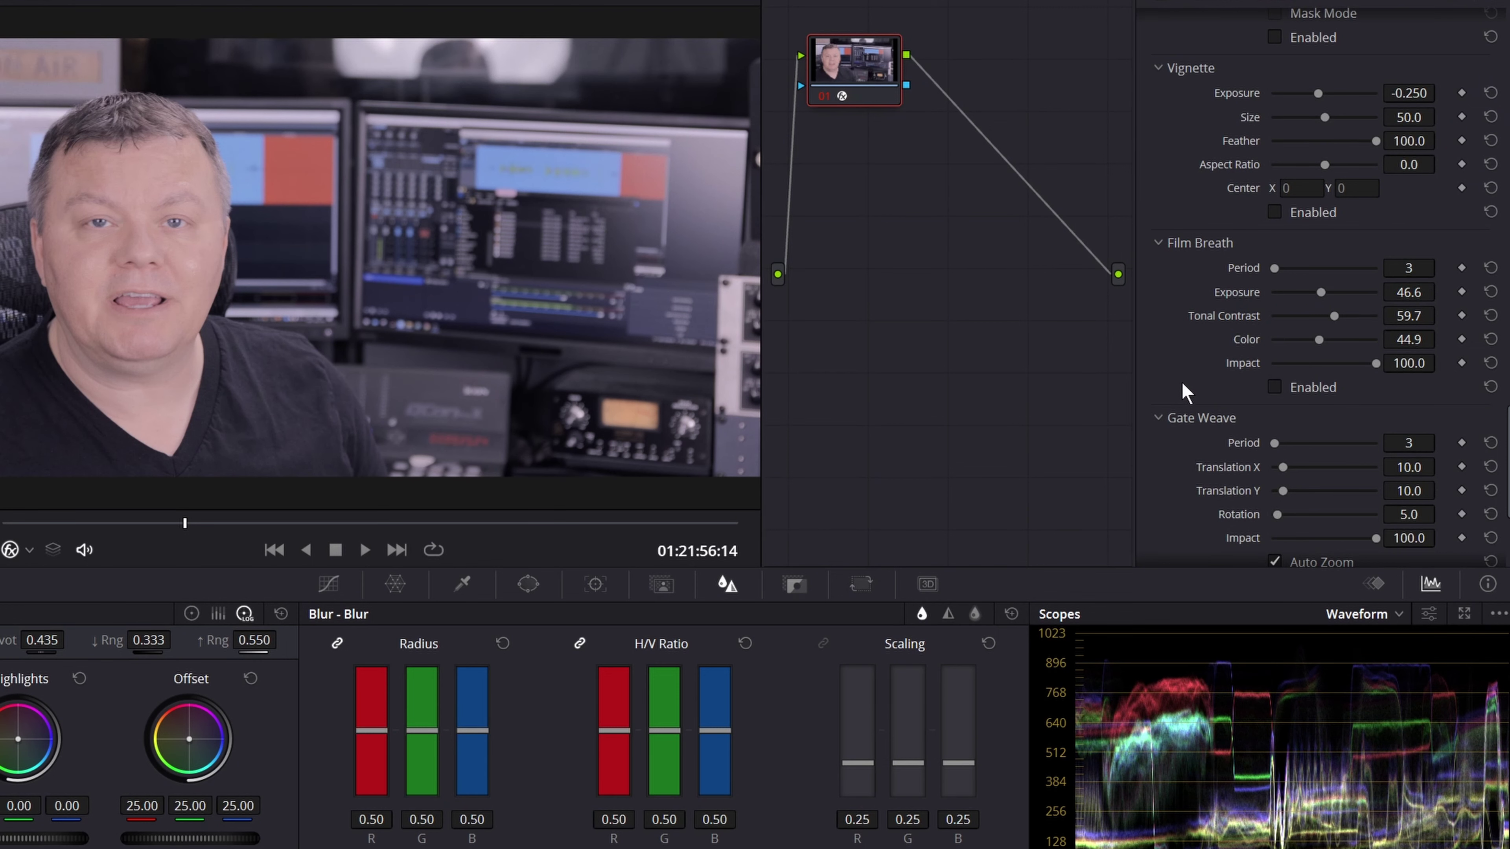
# - Set Gate Weave Translation X to 42.4, Translation Y to 48.5 and Rotation to 30.1, and enable the effect
pyautogui.scroll(-3, 1186, 387)
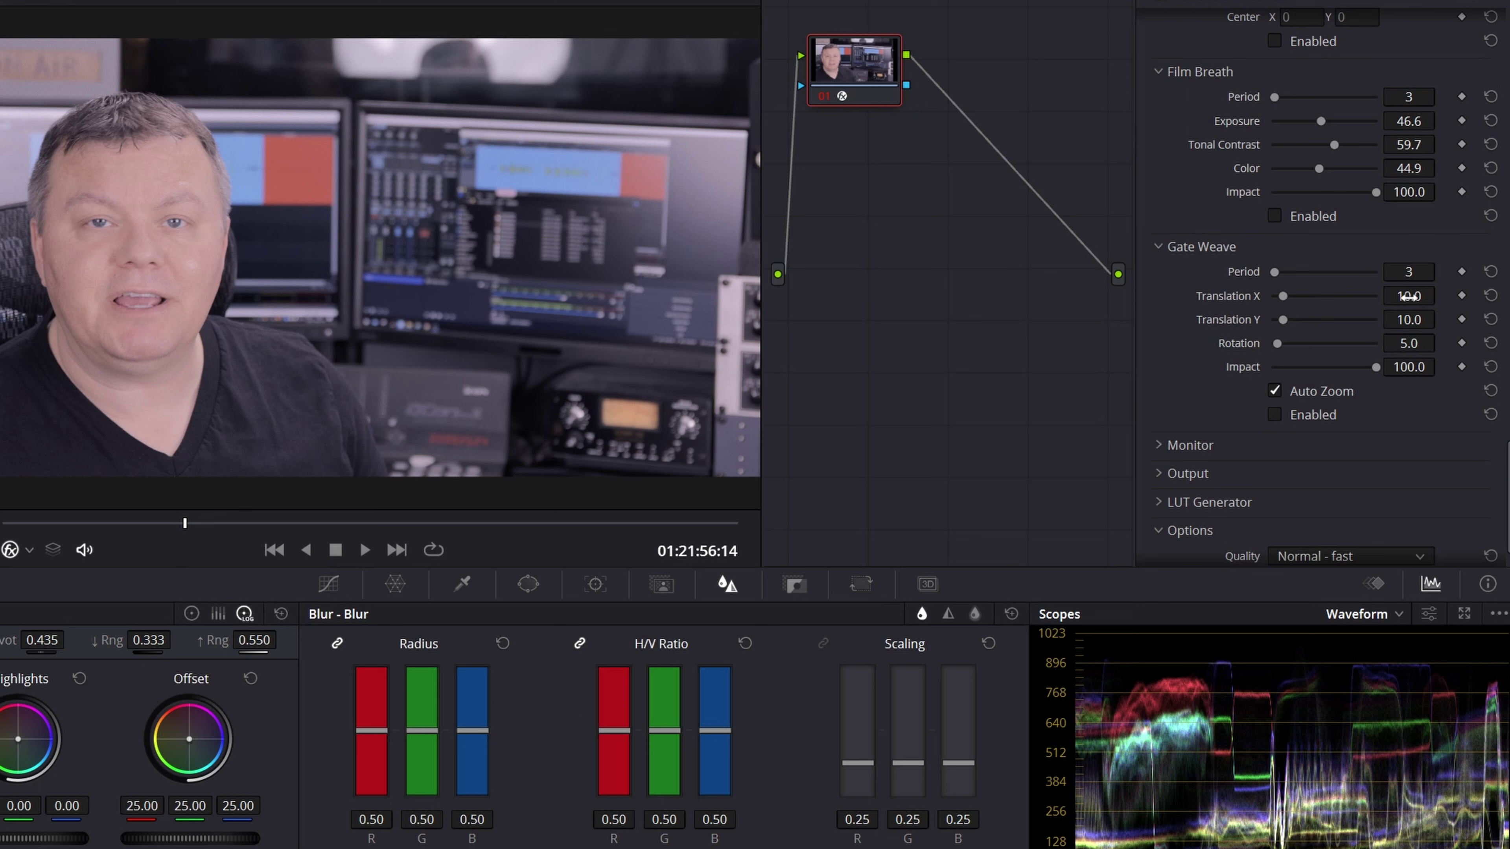
pyautogui.moveTo(1409, 295); pyautogui.dragTo(1451, 343)
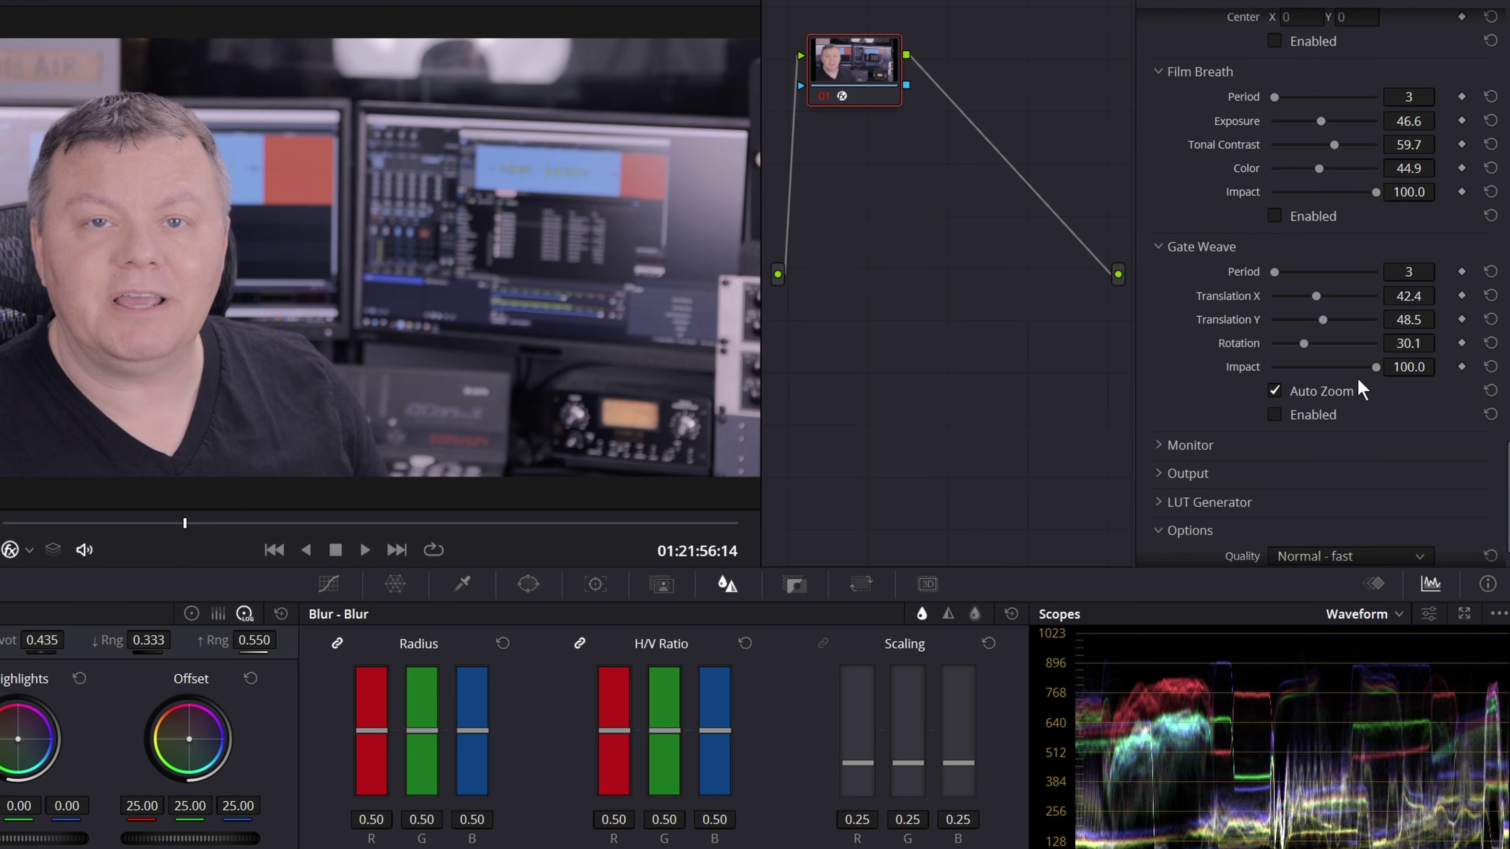
pyautogui.click(1275, 415)
# - Preview the gate weave in full-screen playback, and reduce its Translation X to 22.0, Translation Y to 25.7 and Rotation to 14.1
pyautogui.press('space')
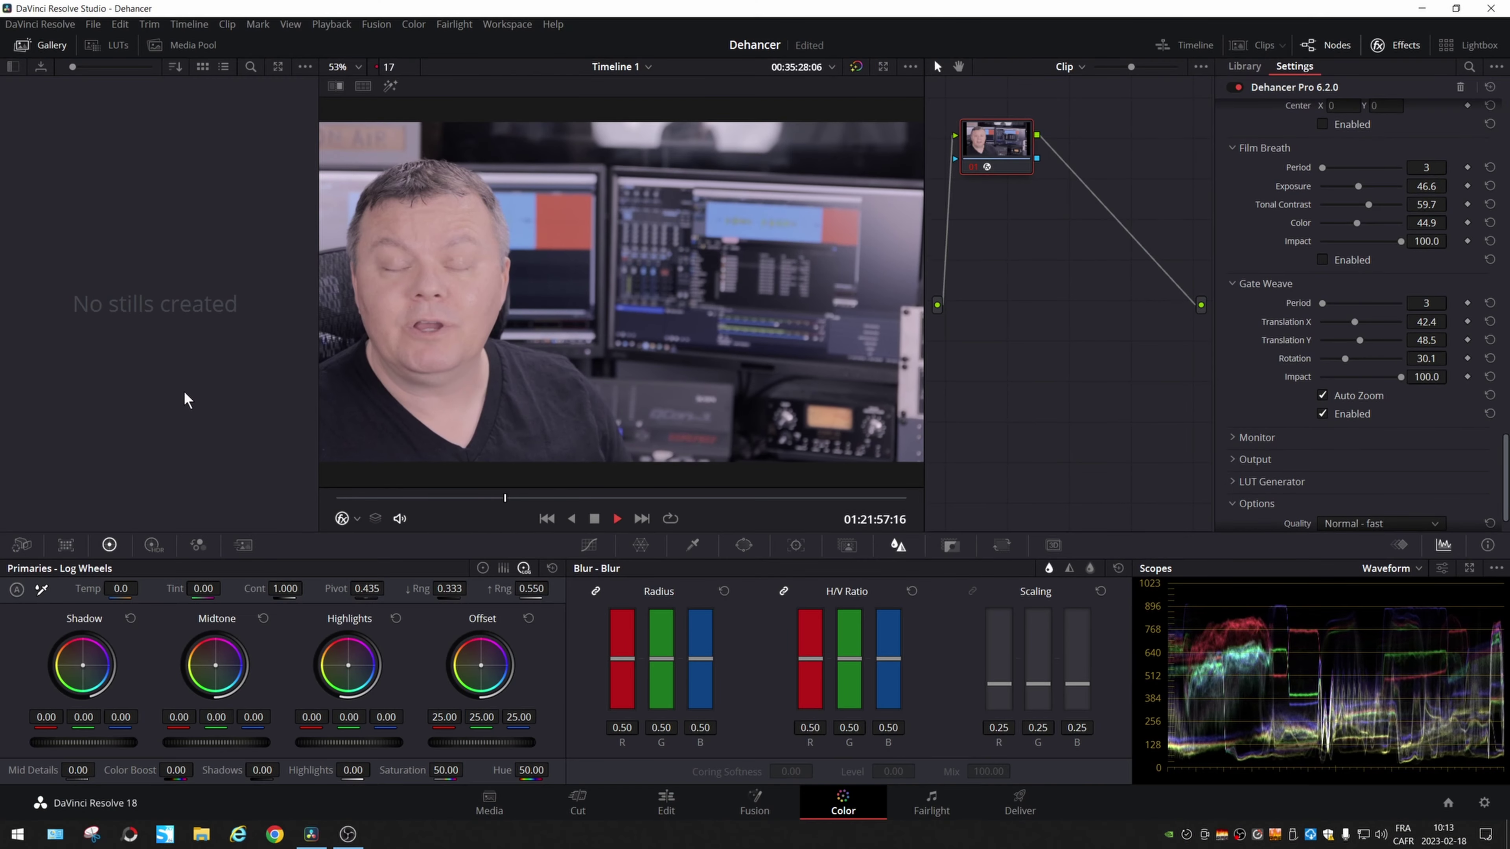
pyautogui.press('space')
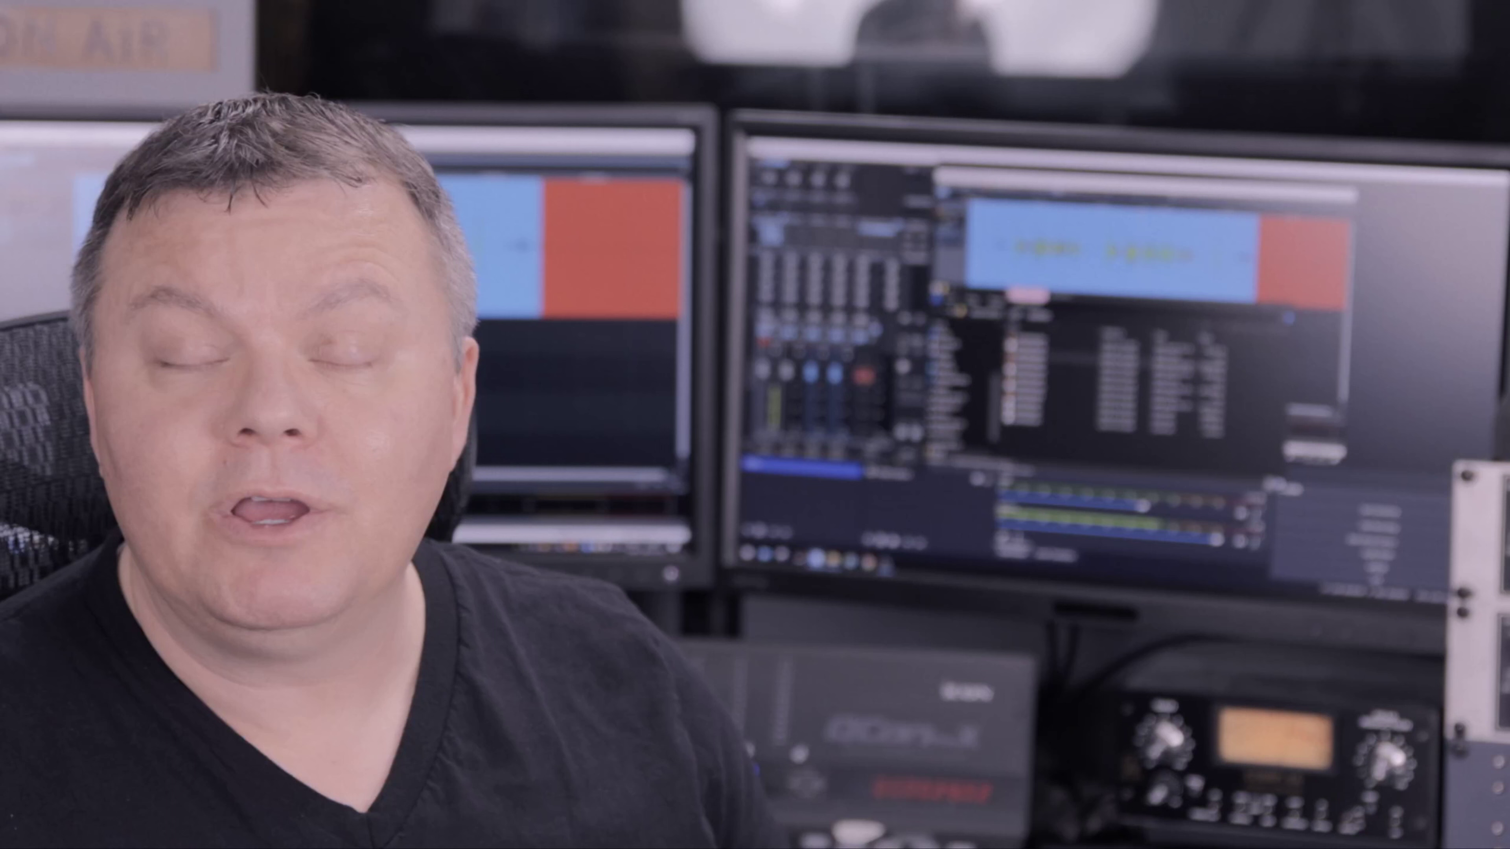
pyautogui.moveTo(29, 160)
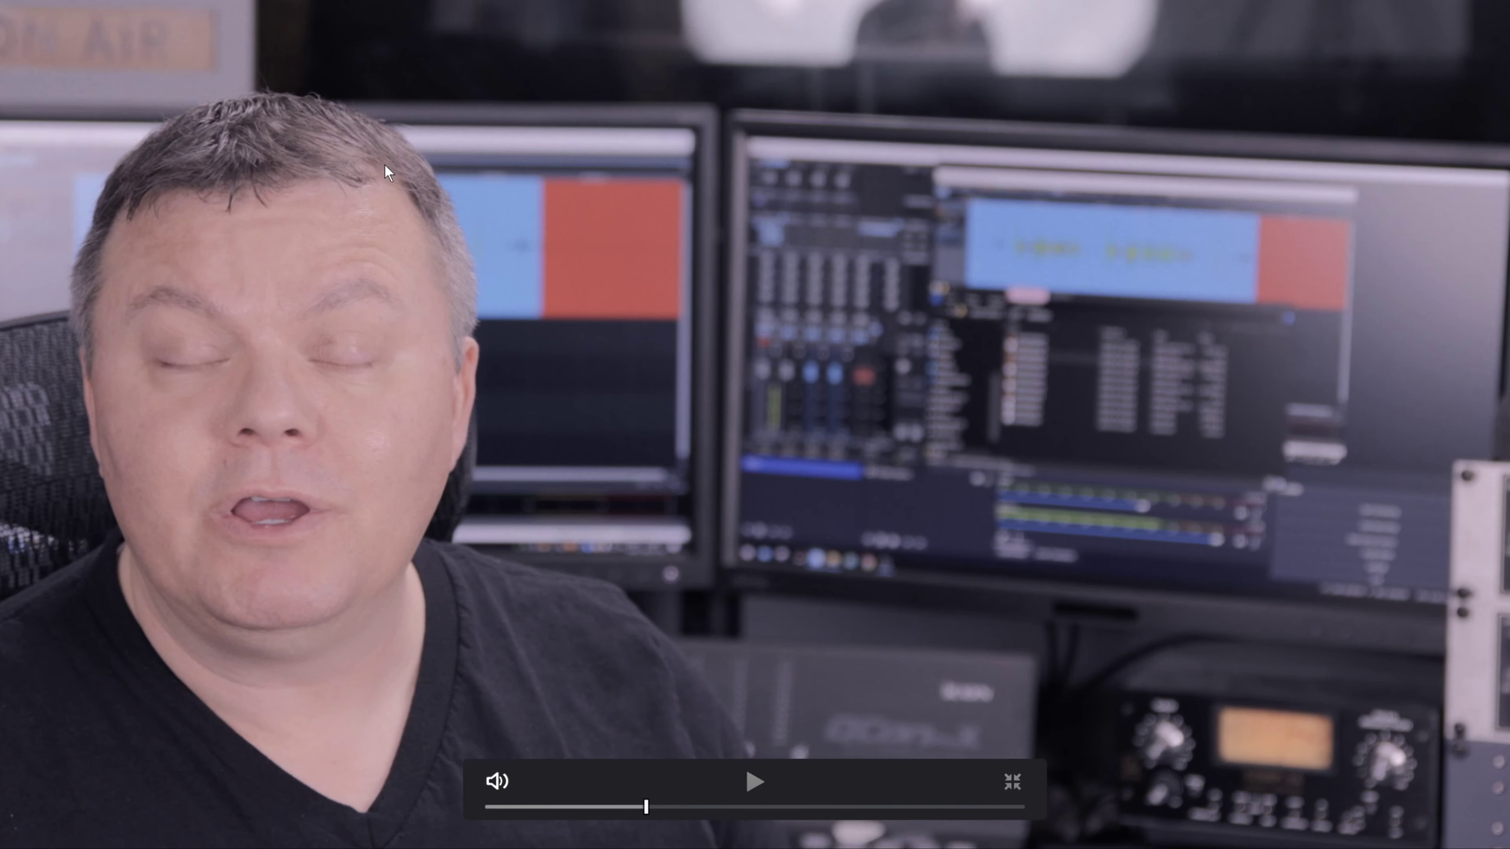
pyautogui.press('space')
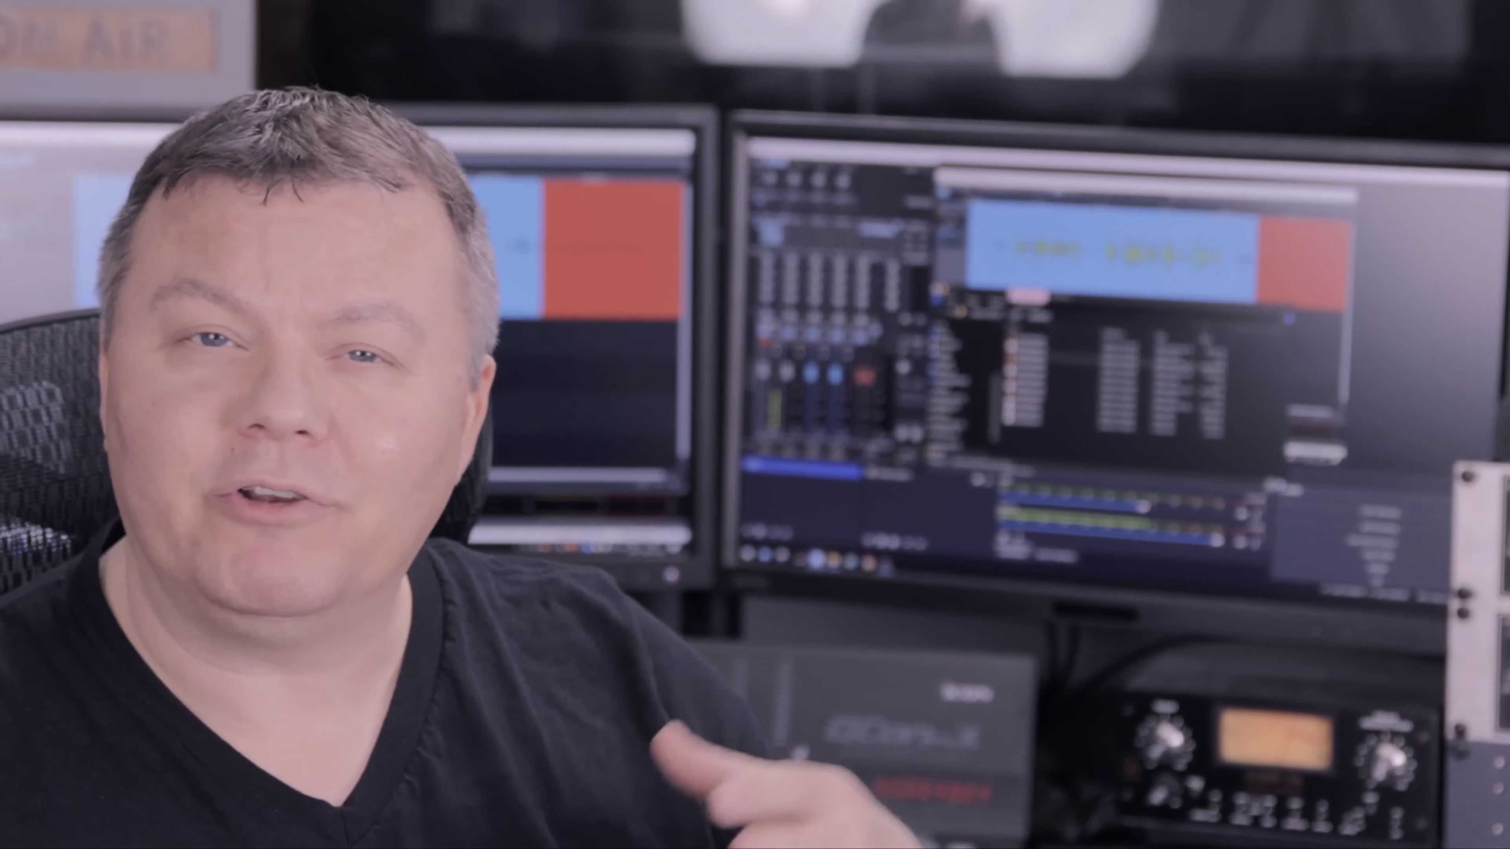
pyautogui.press('Escape')
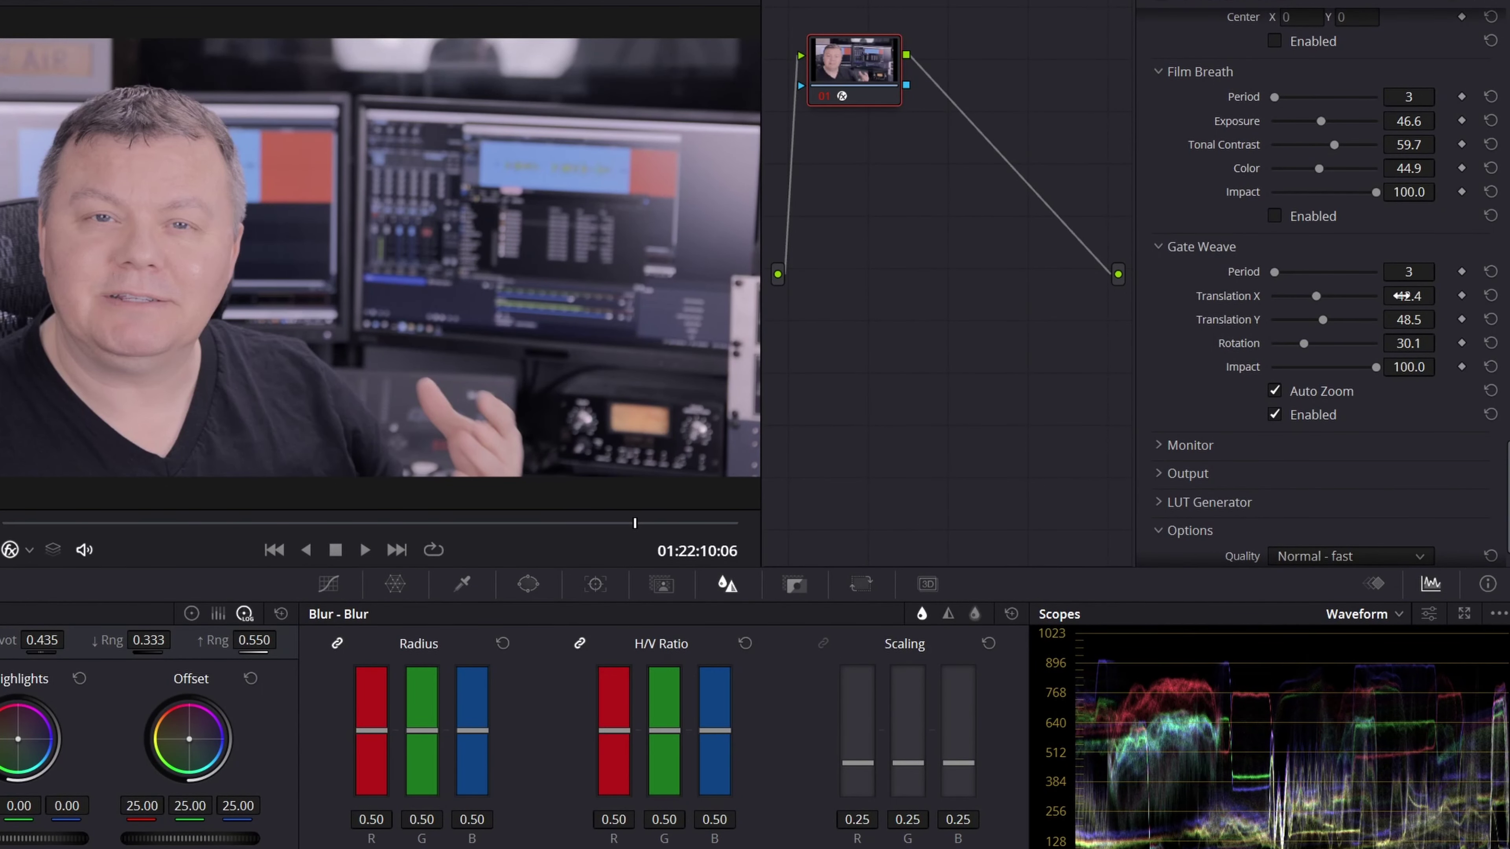
pyautogui.moveTo(1401, 295); pyautogui.dragTo(1419, 344)
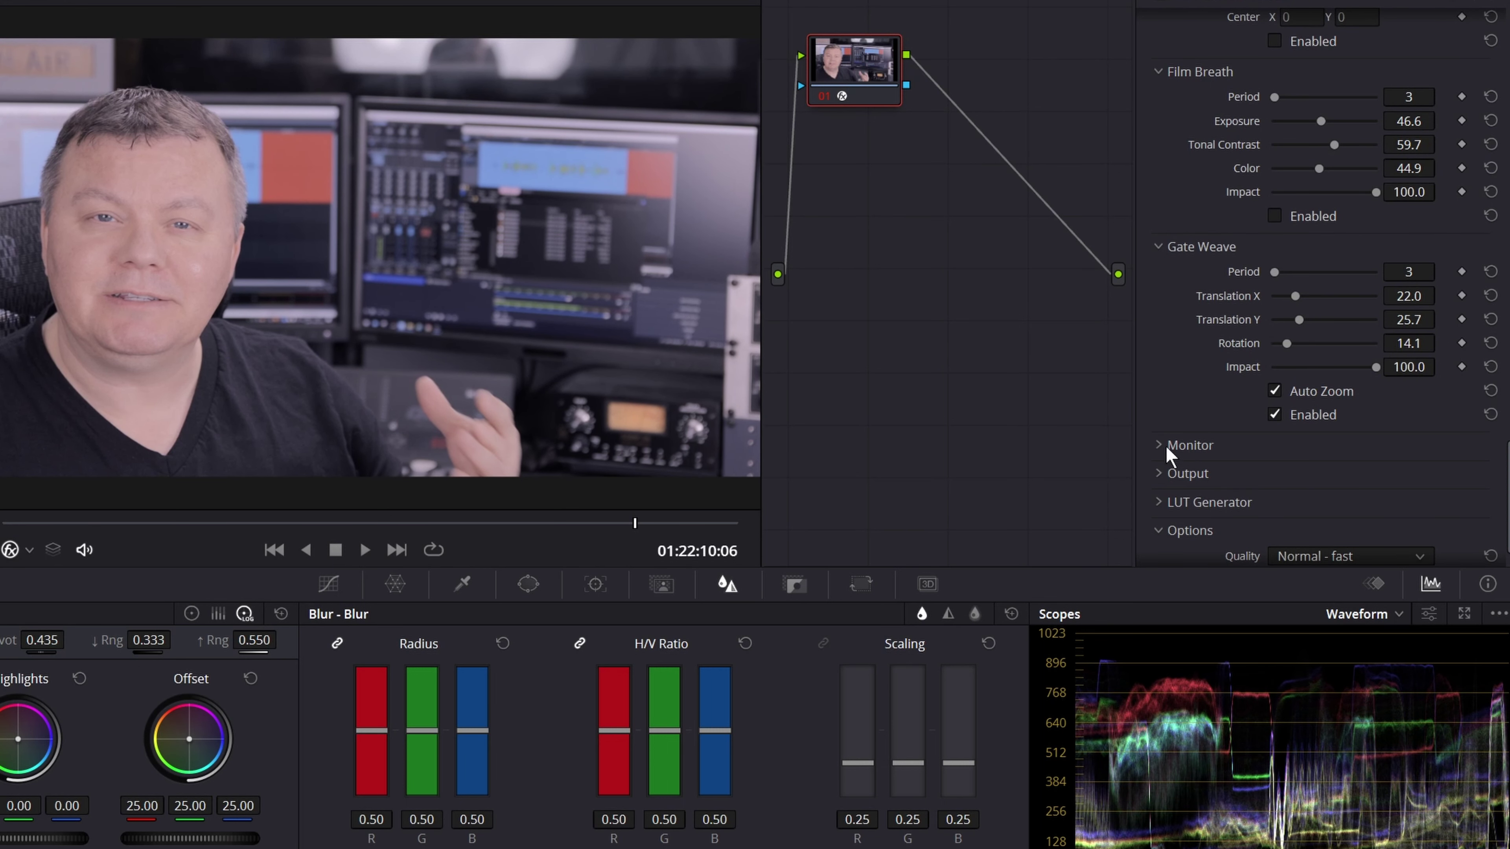
# - Check the image with the False Color IRE and Clipping Indication monitoring overlays, turning each one off again
pyautogui.scroll(-2, 1205, 392)
pyautogui.click(1162, 388)
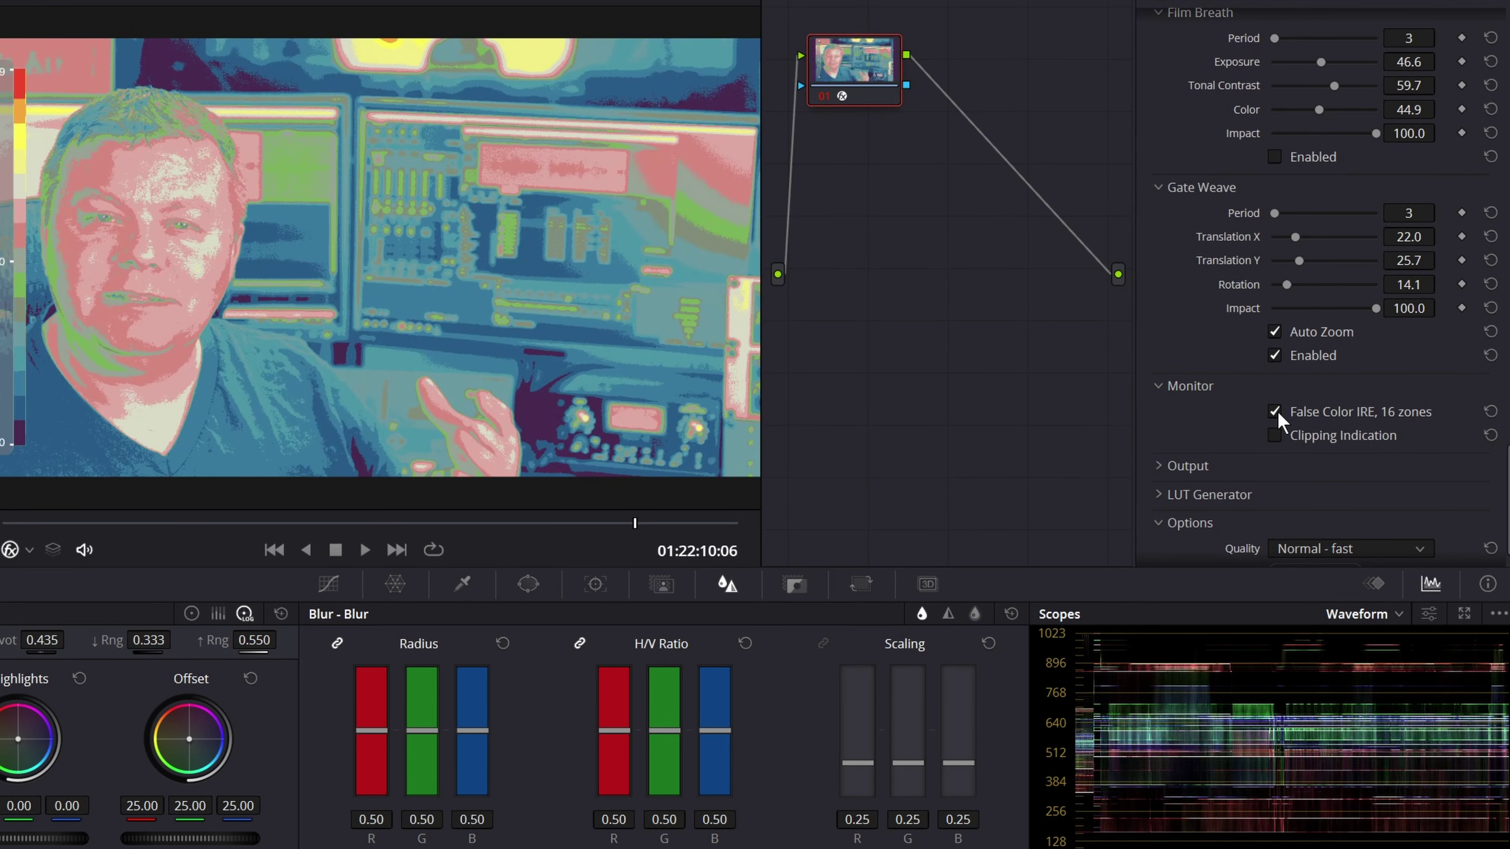
pyautogui.click(1276, 412)
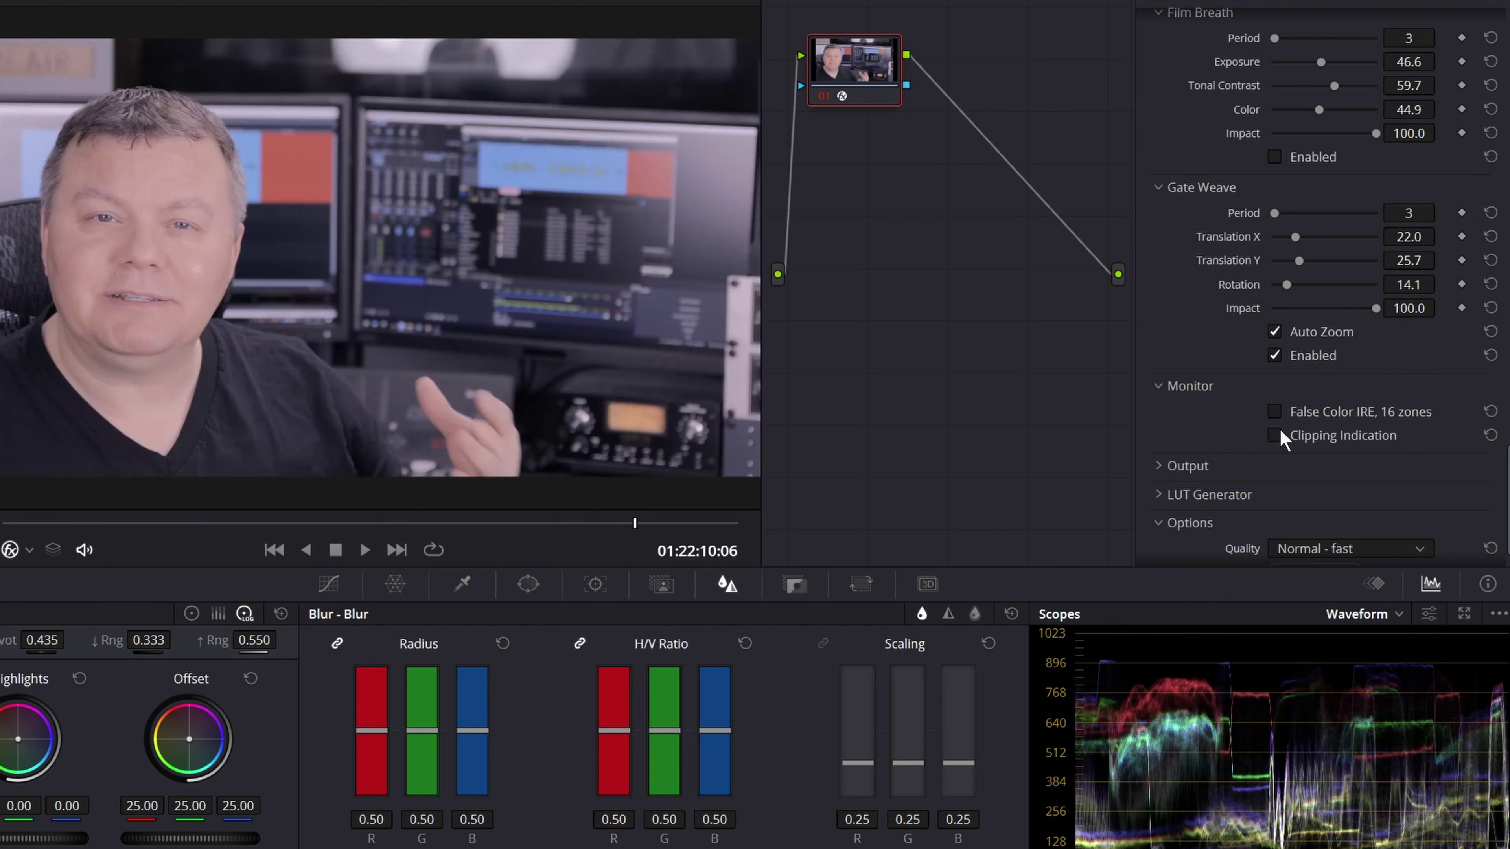
pyautogui.click(1276, 435)
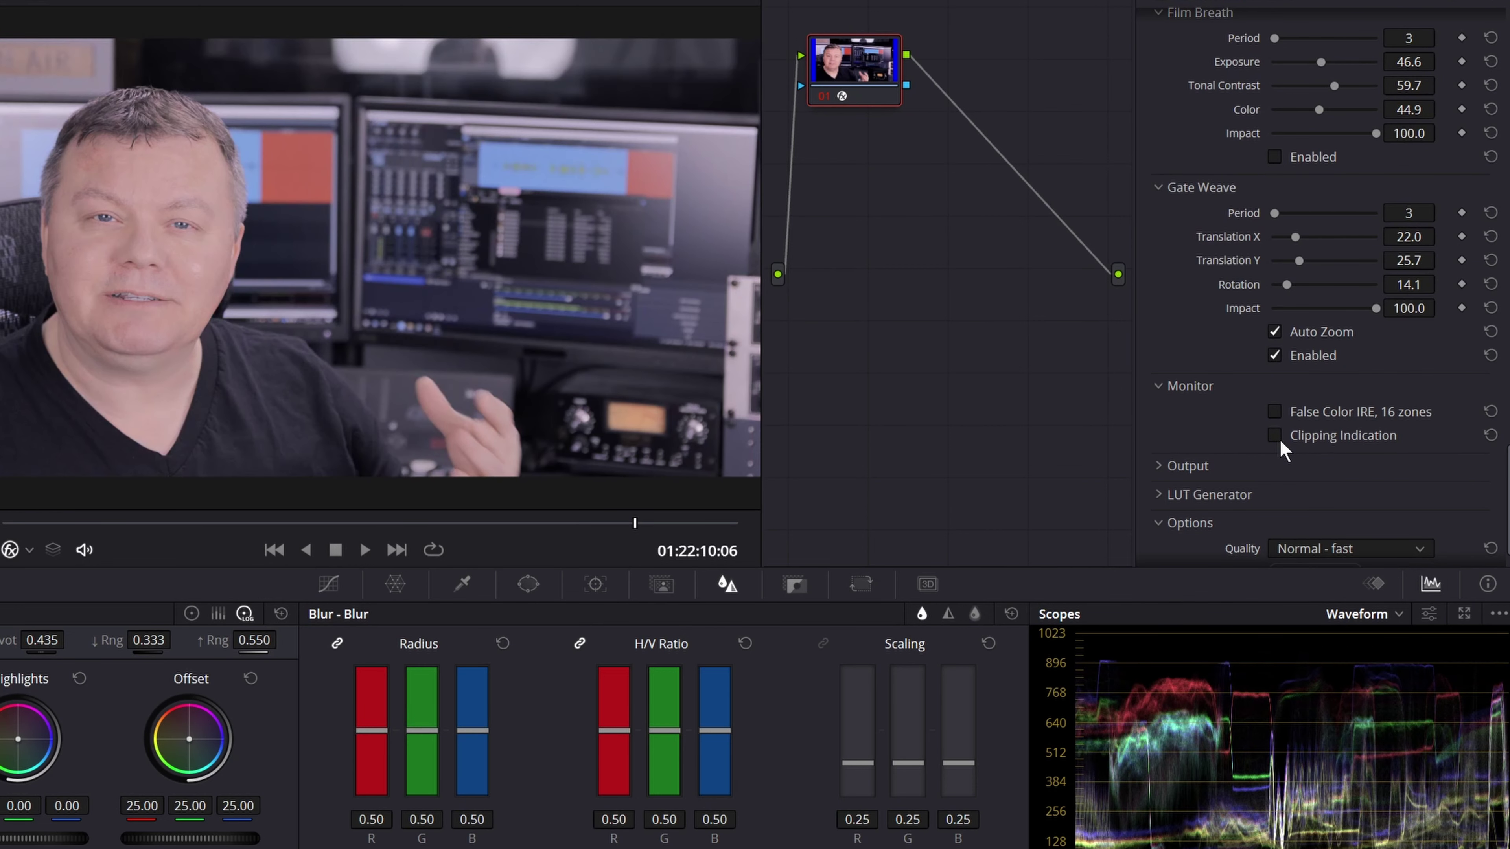
pyautogui.click(1275, 436)
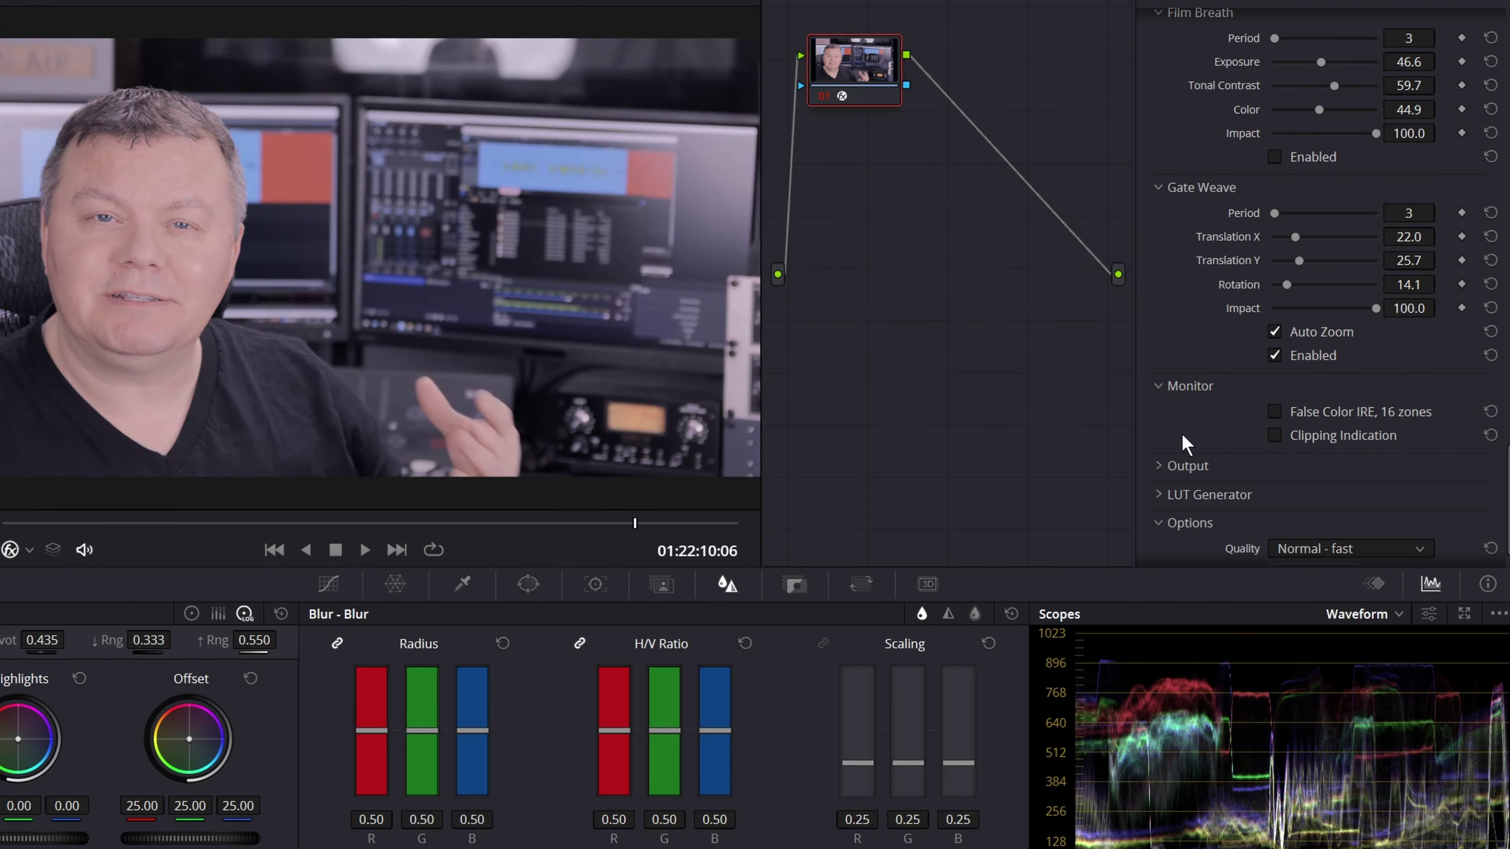
# - Expand the Output settings and adjust the effect's Total Impact
pyautogui.scroll(-1, 1169, 443)
pyautogui.click(1183, 416)
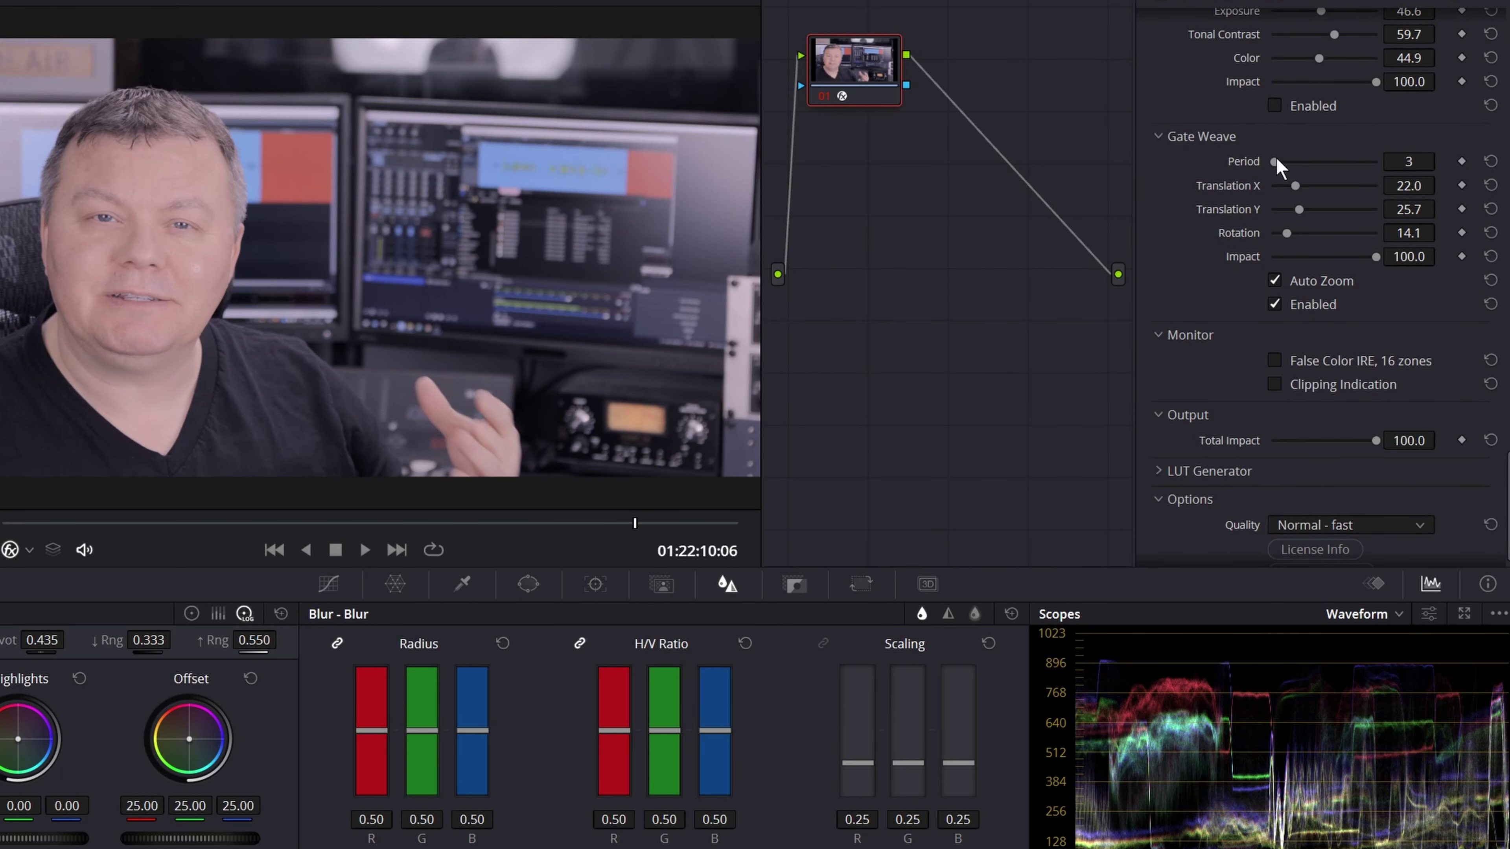
pyautogui.moveTo(1424, 440)
pyautogui.mouseDown()
pyautogui.moveTo(1123, 441)
pyautogui.moveTo(1421, 441)
pyautogui.mouseUp()
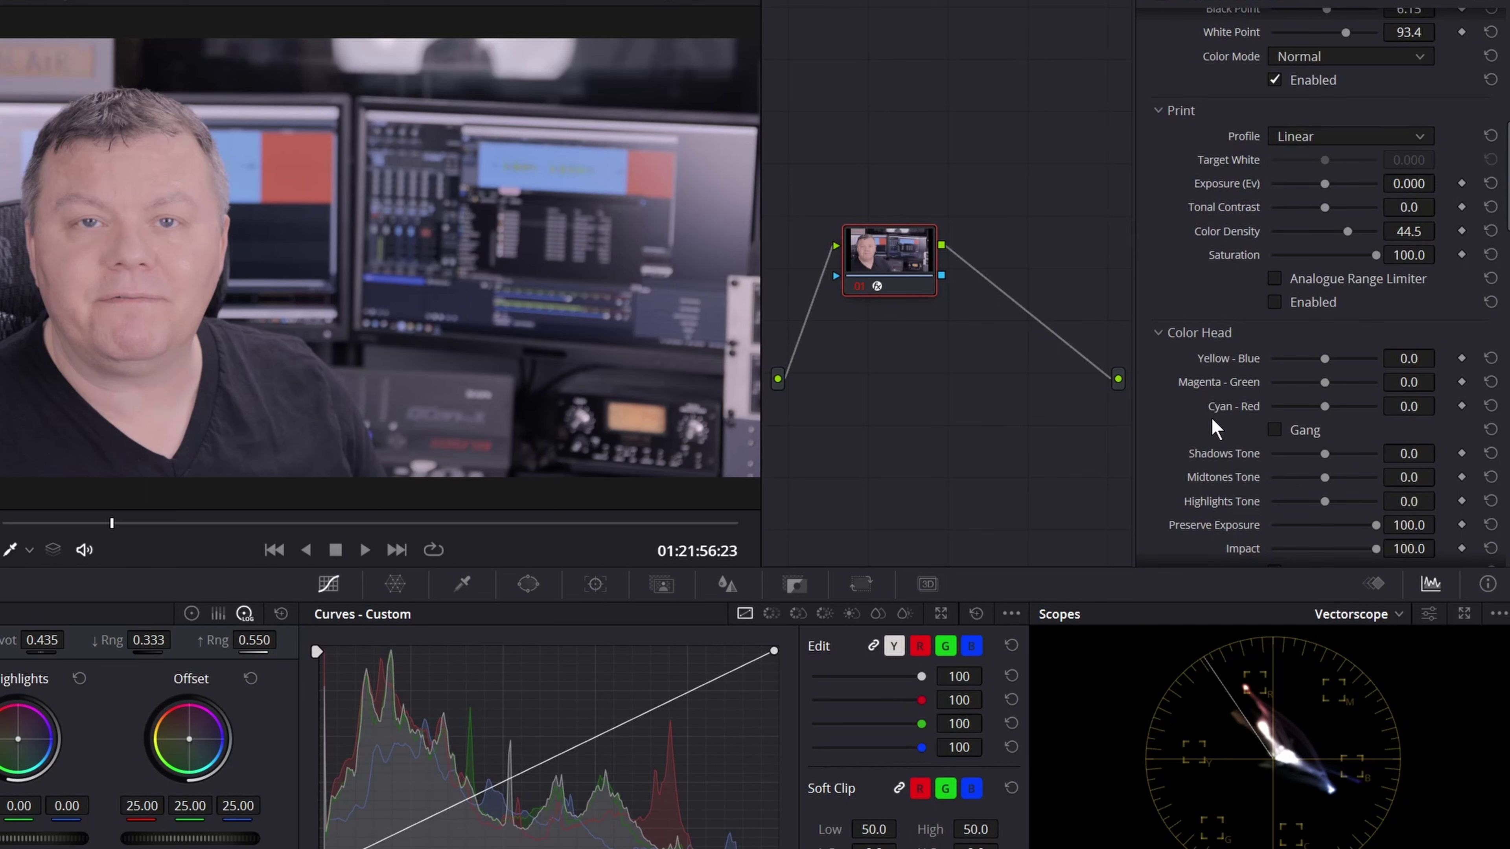
# - Bring the film emulation effect's Input and Film settings into view
pyautogui.scroll(10, 1215, 428)
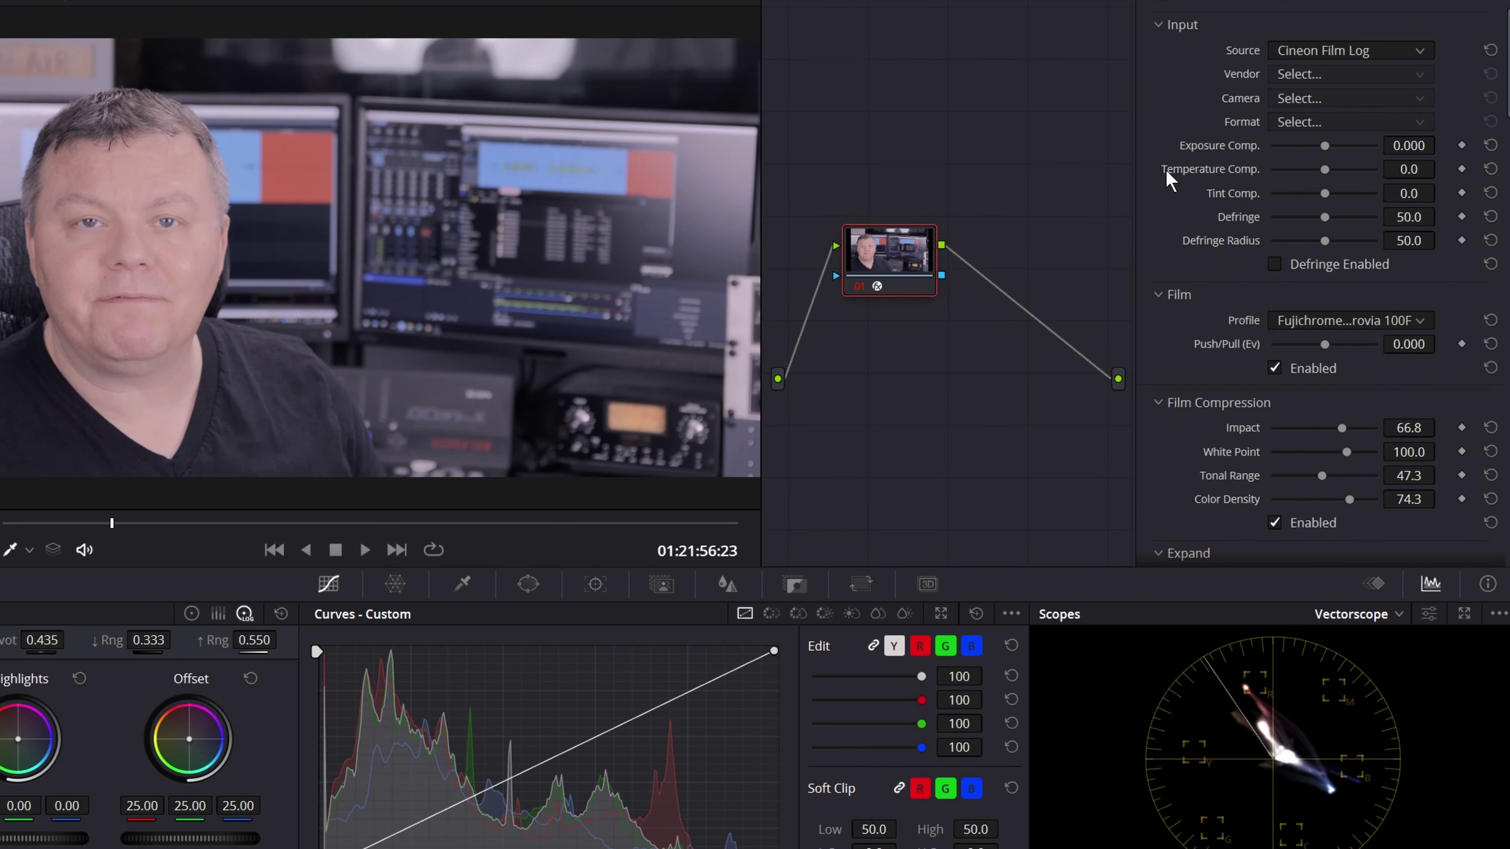